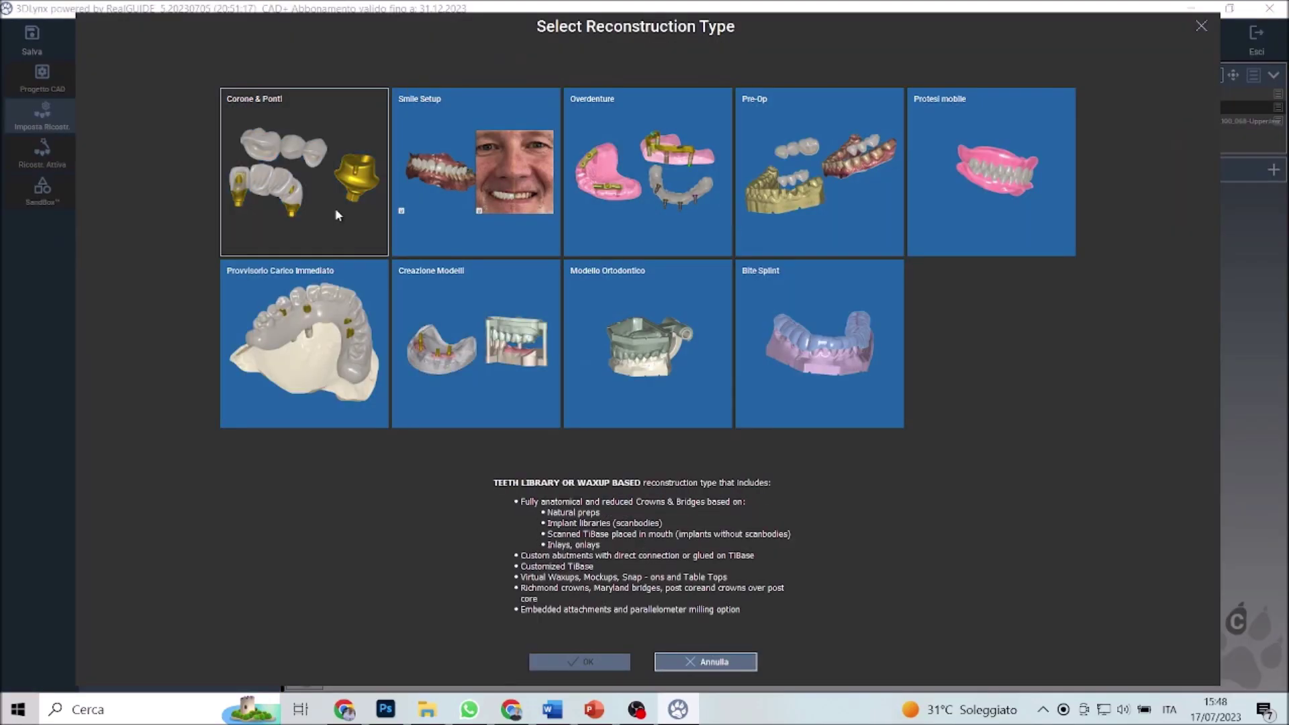
Create a Corone & Ponti 'Derivato da Waxup' reconstruction named 'da waxup'.
click(335, 208)
click(496, 171)
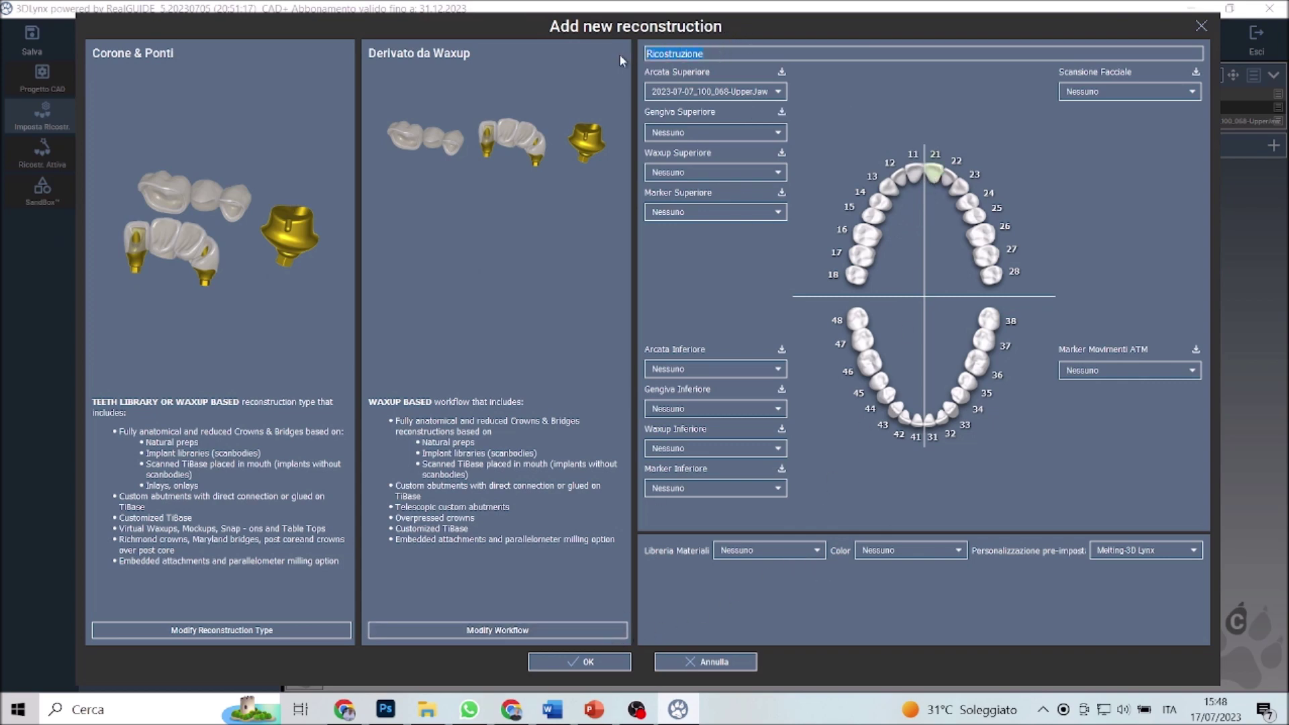
text(da )
text(wax)
text(up)
click(582, 663)
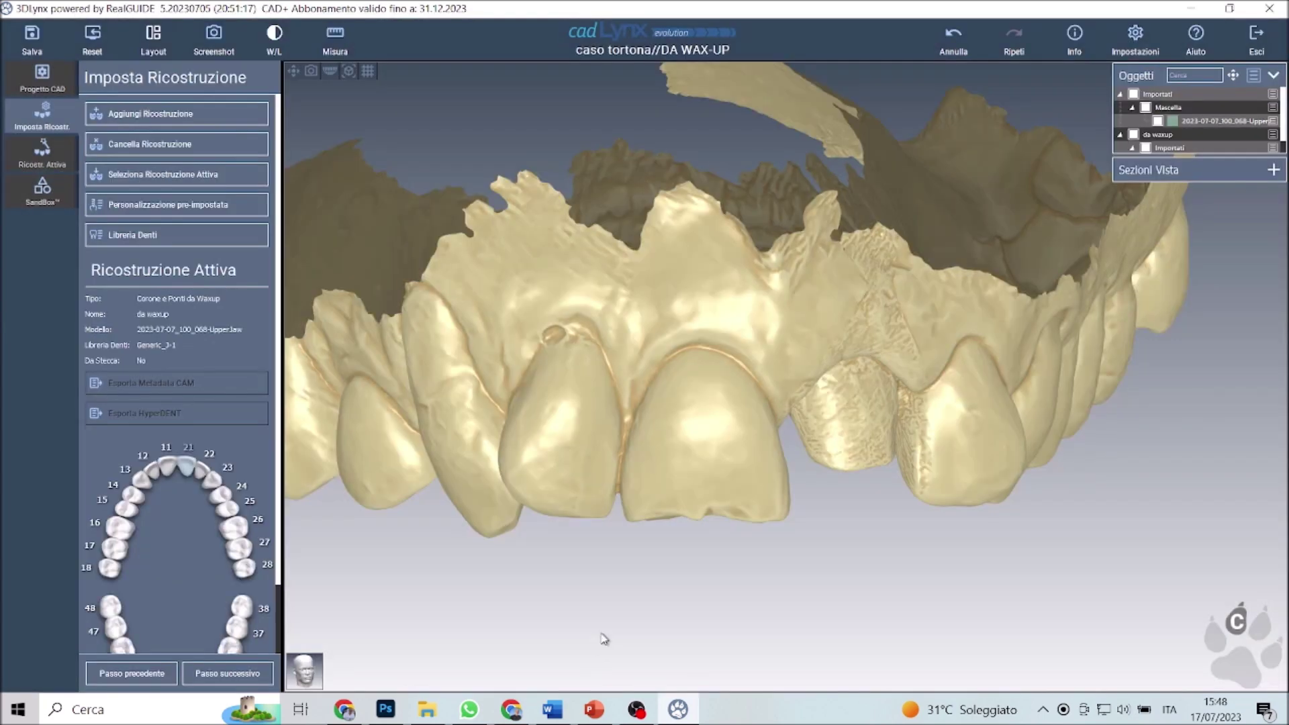
Mark tooth 21 as a cemented (Cementata) crown.
click(227, 674)
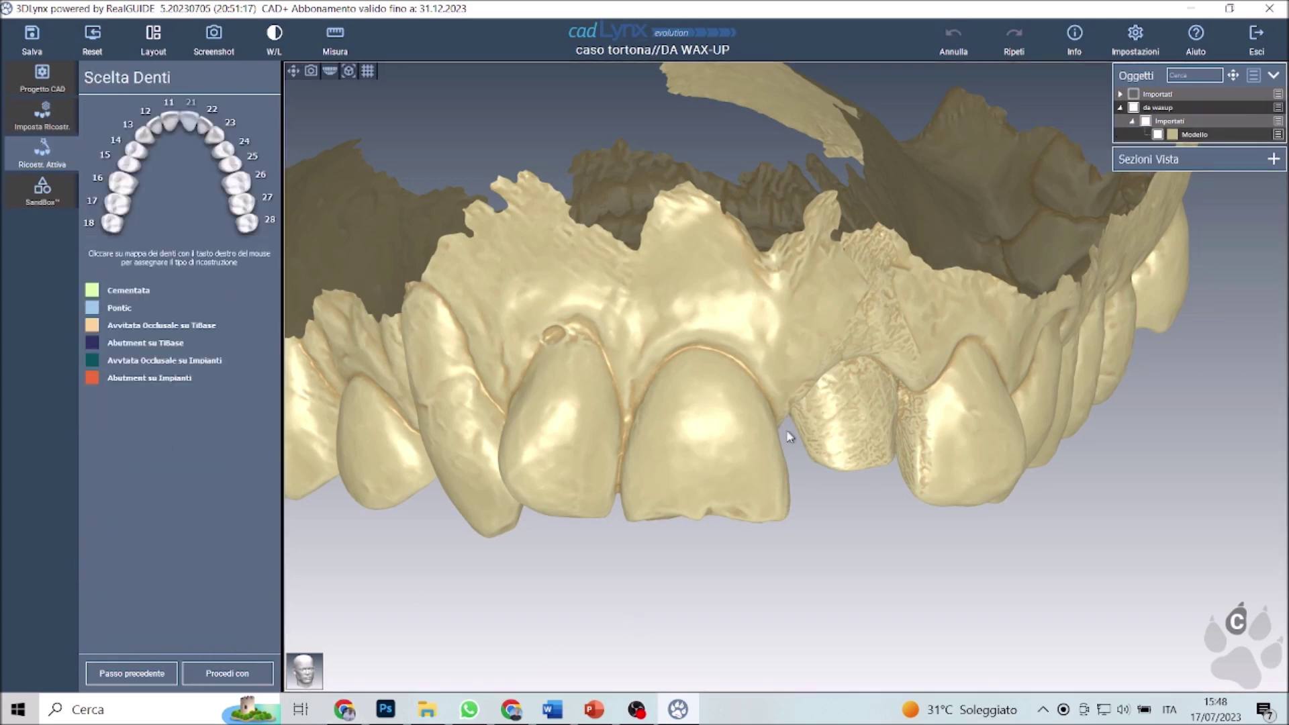
right_click(195, 121)
click(232, 129)
Import UW_INCISIVO.stl from file as the waxup for tooth 21.
click(245, 677)
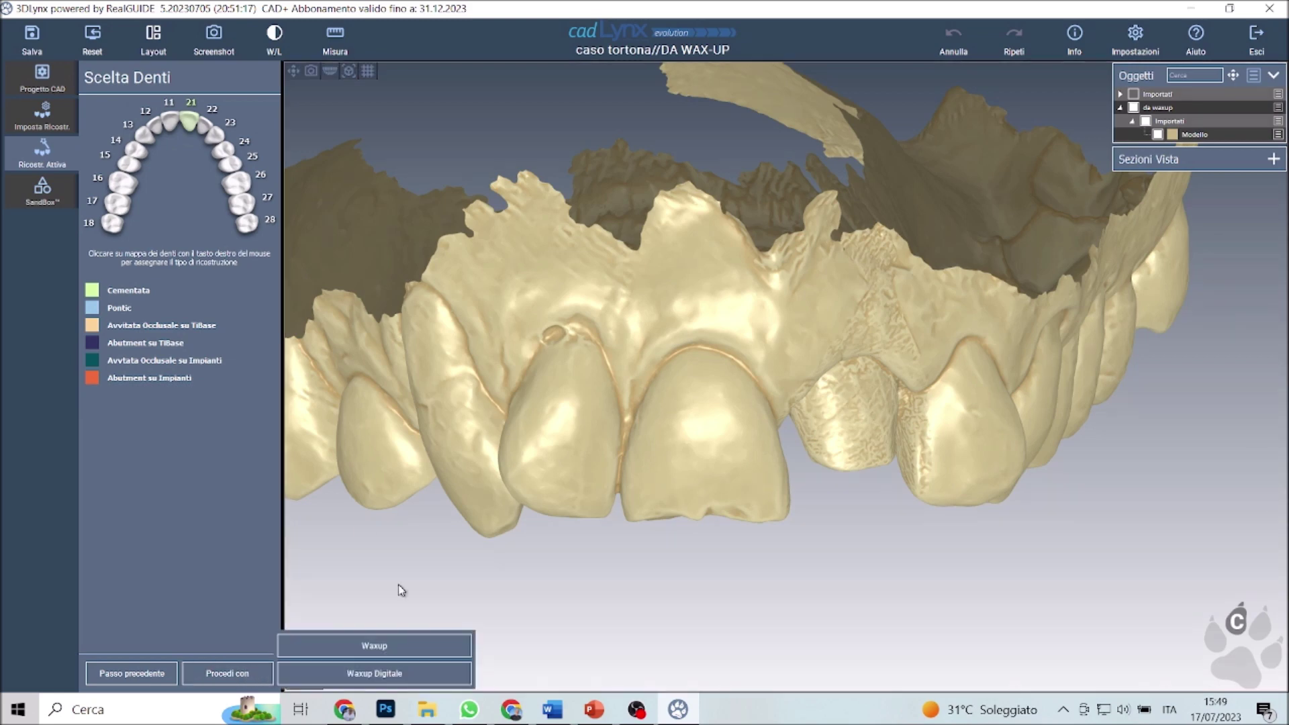
click(434, 646)
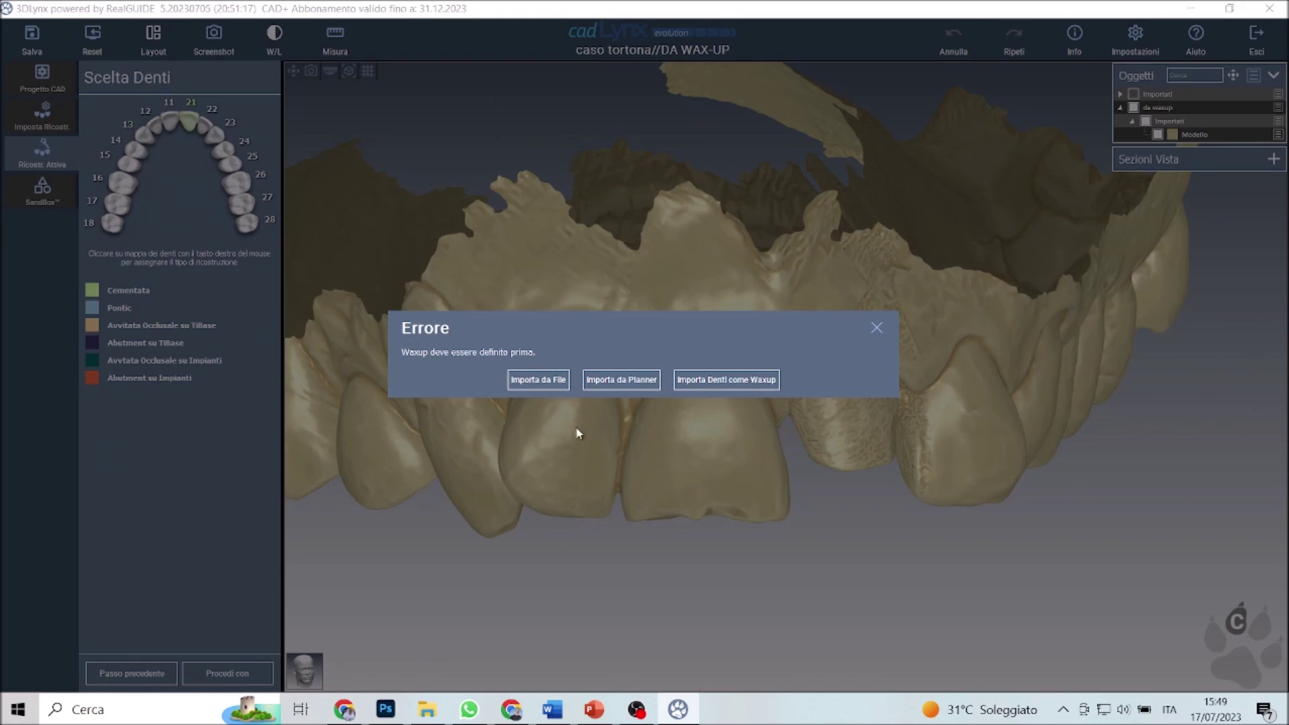
click(549, 381)
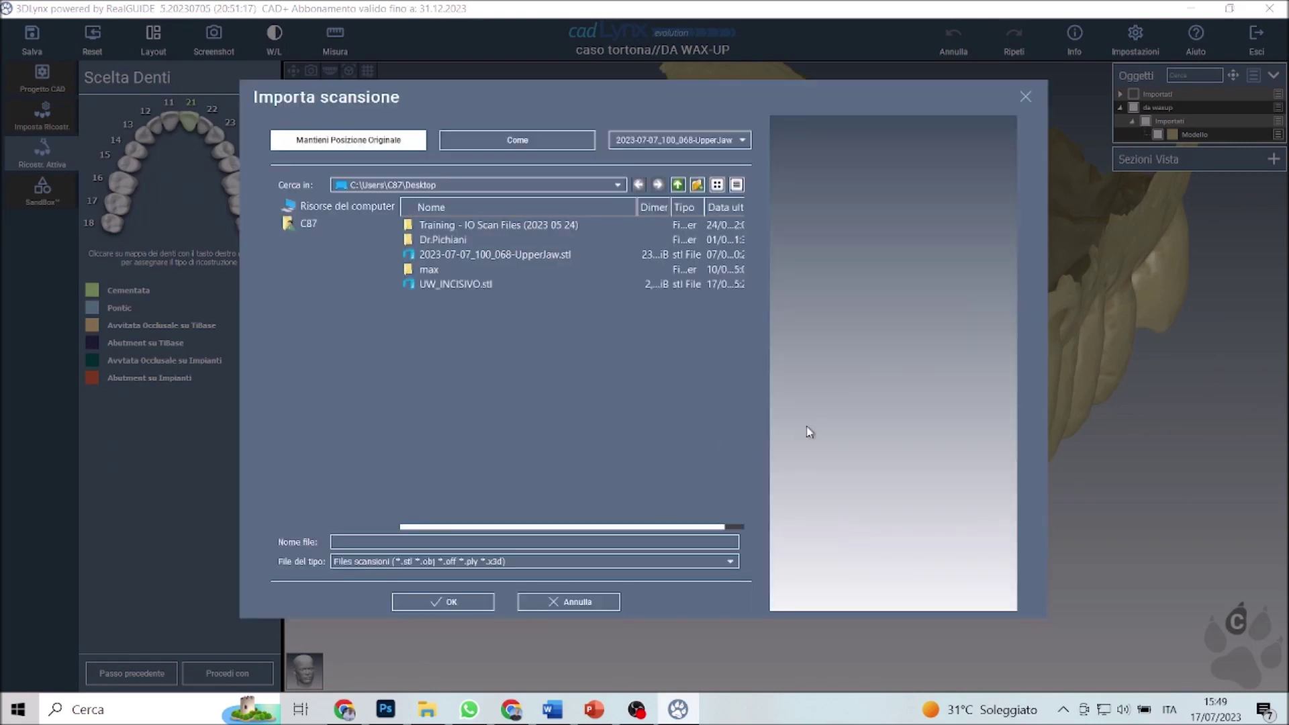
click(472, 283)
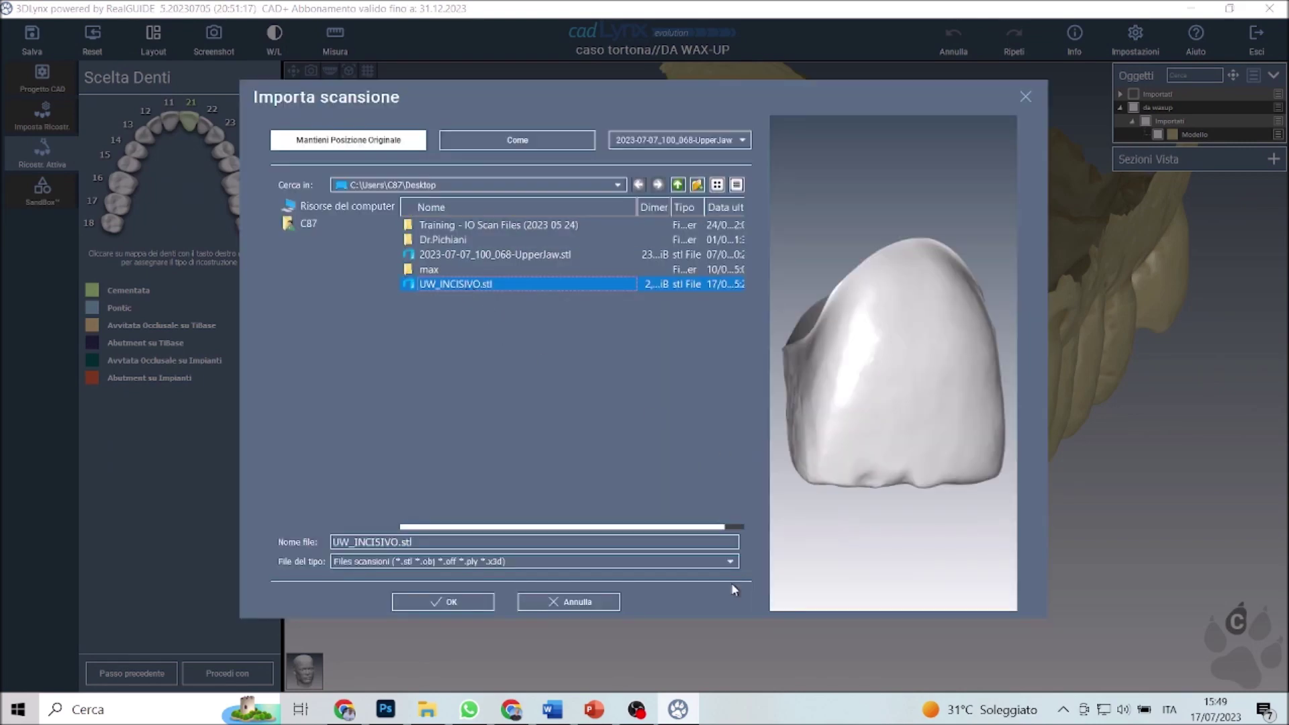
click(475, 602)
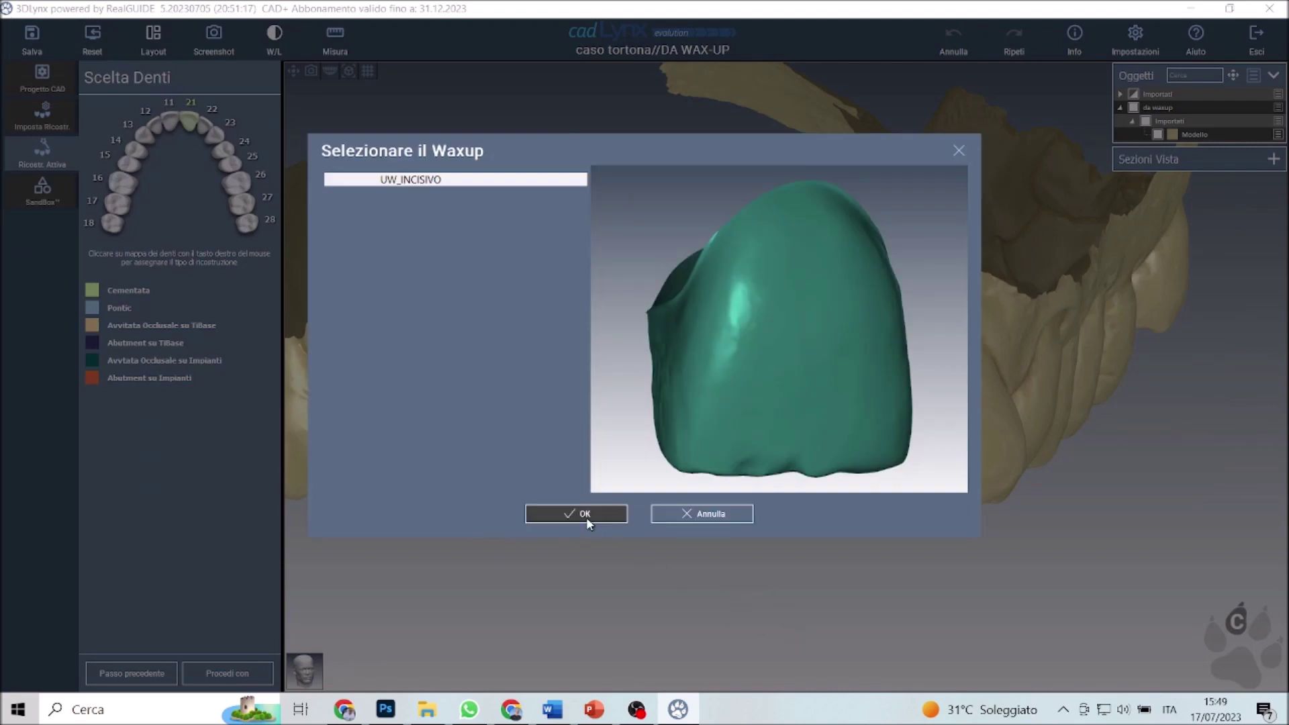
click(587, 514)
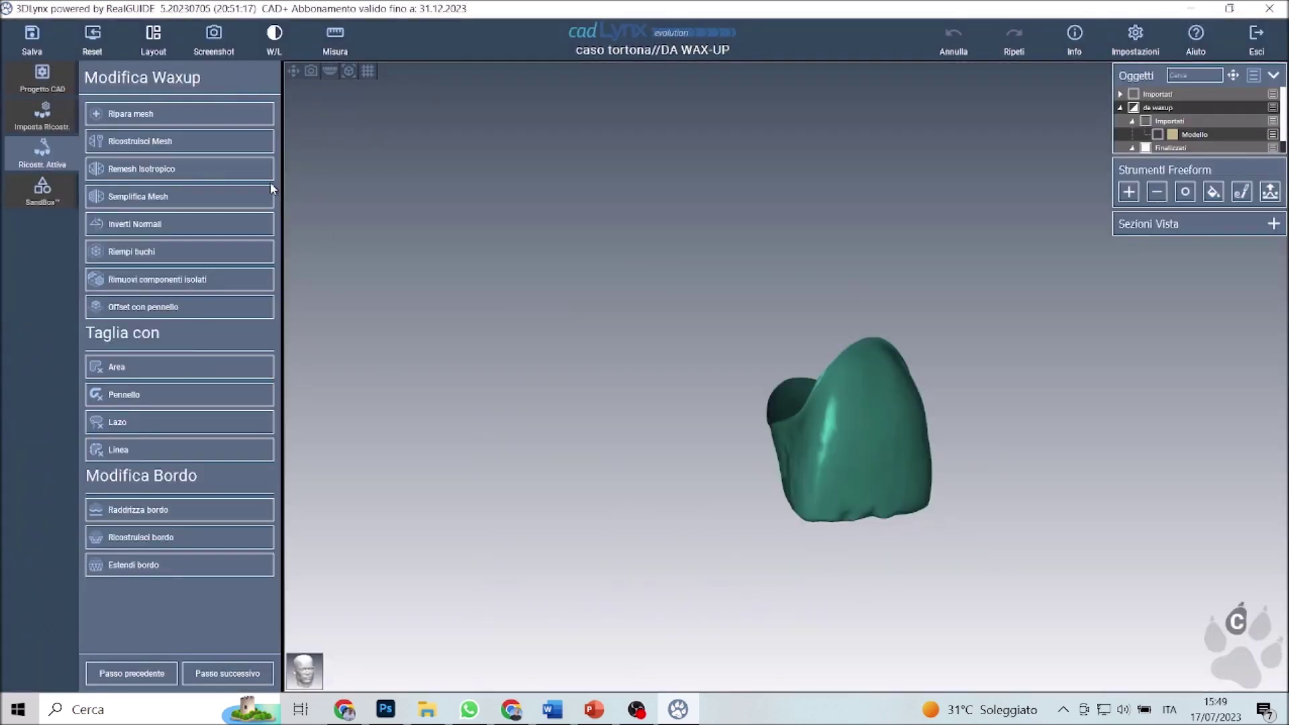
Trace and finalize tooth 21's margin line with optimal insertion, then continue as Interamente Anatomica.
click(235, 674)
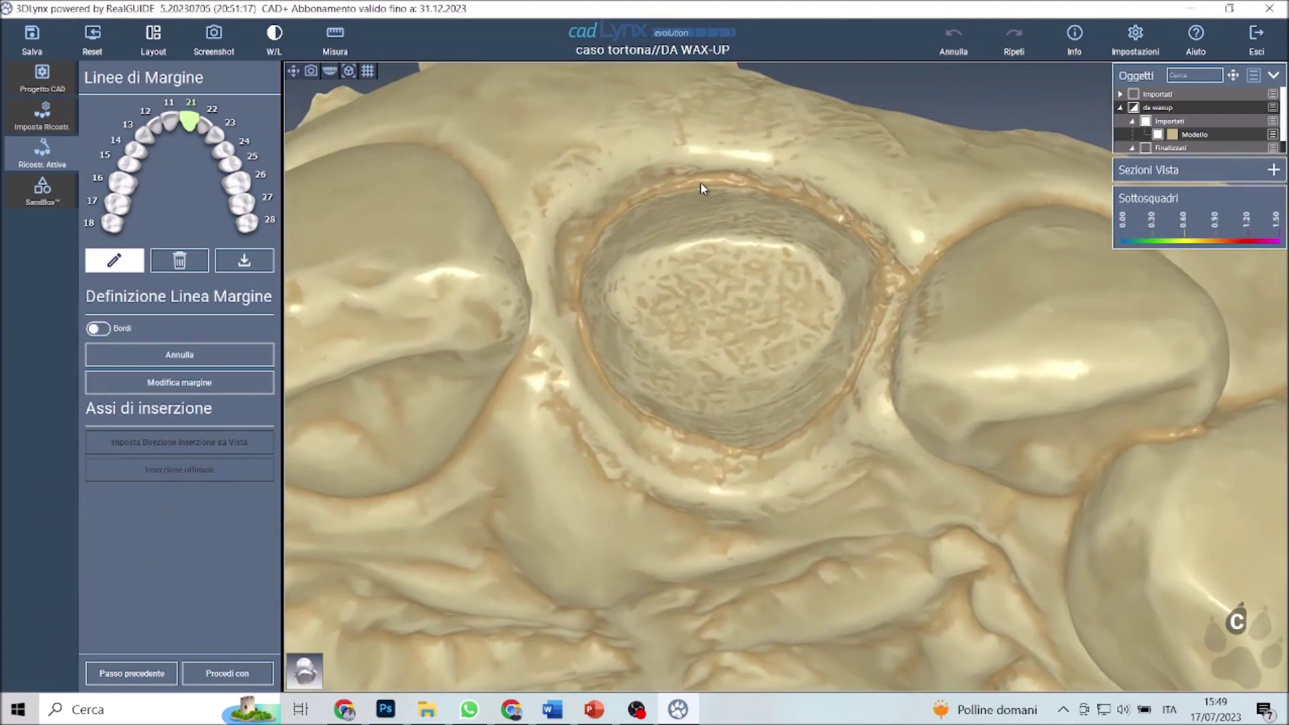
click(700, 183)
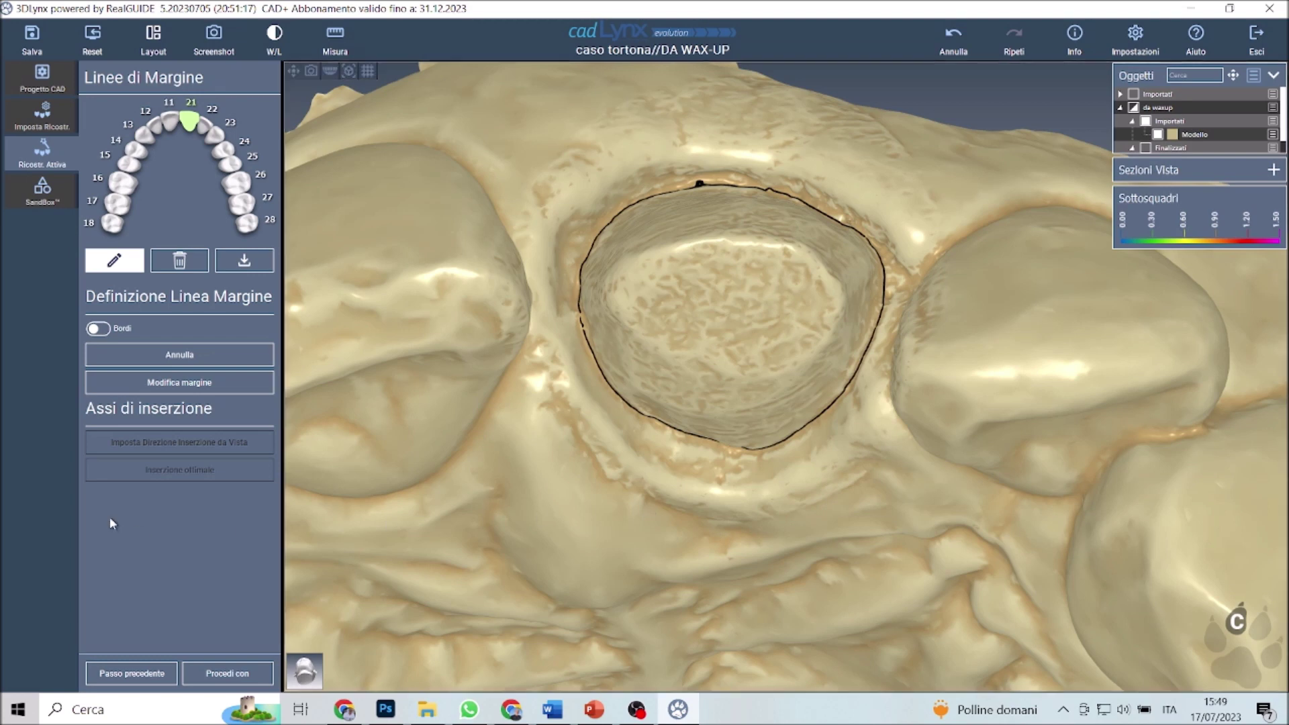
click(154, 382)
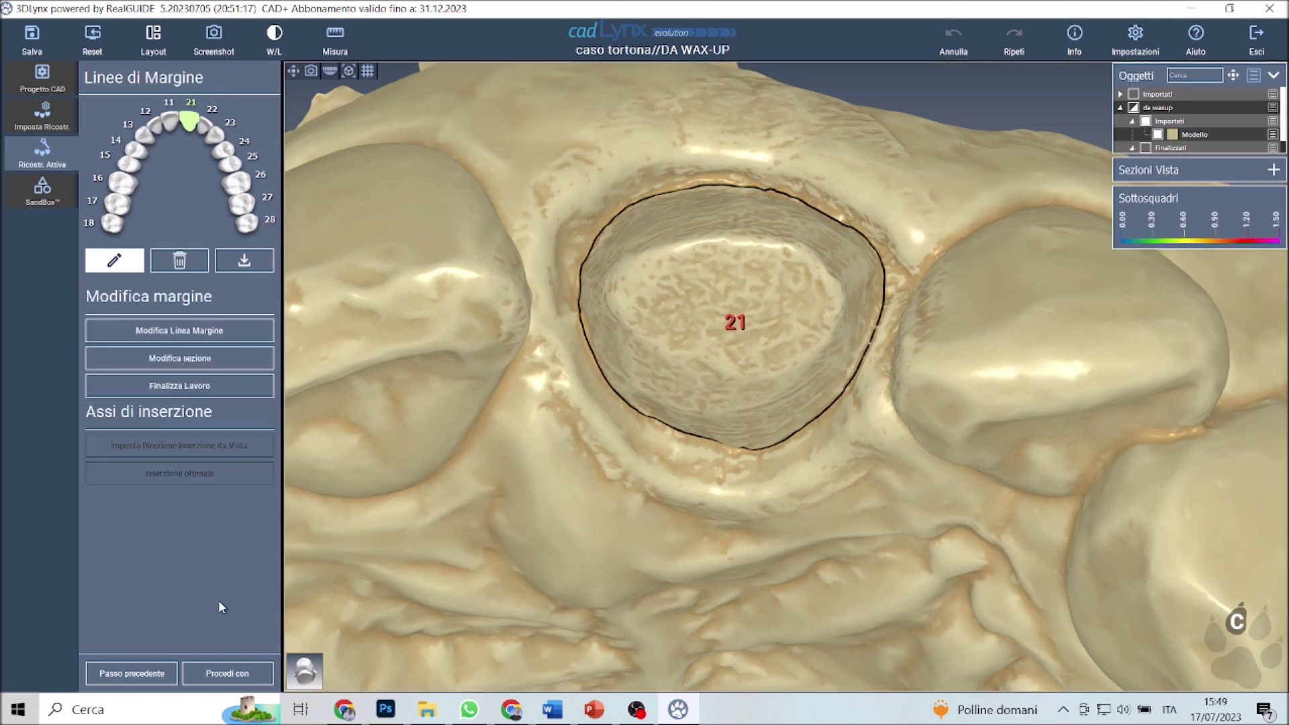
click(154, 387)
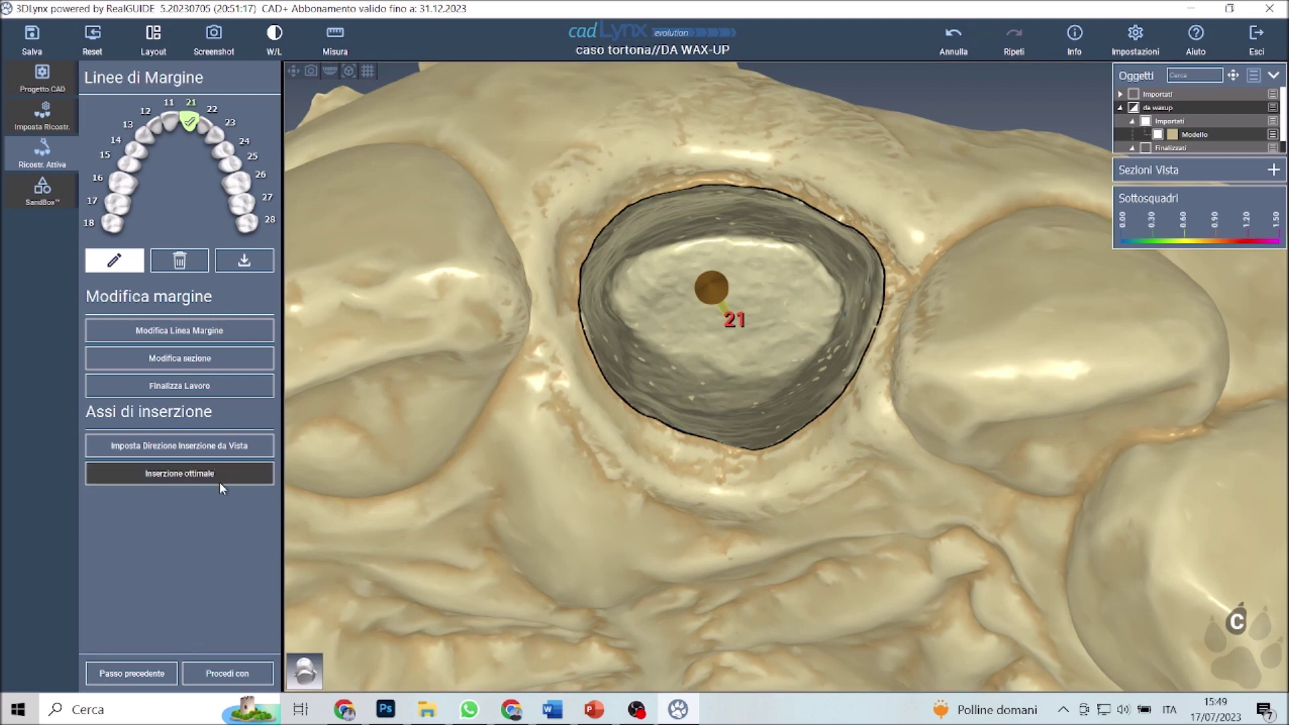
click(245, 674)
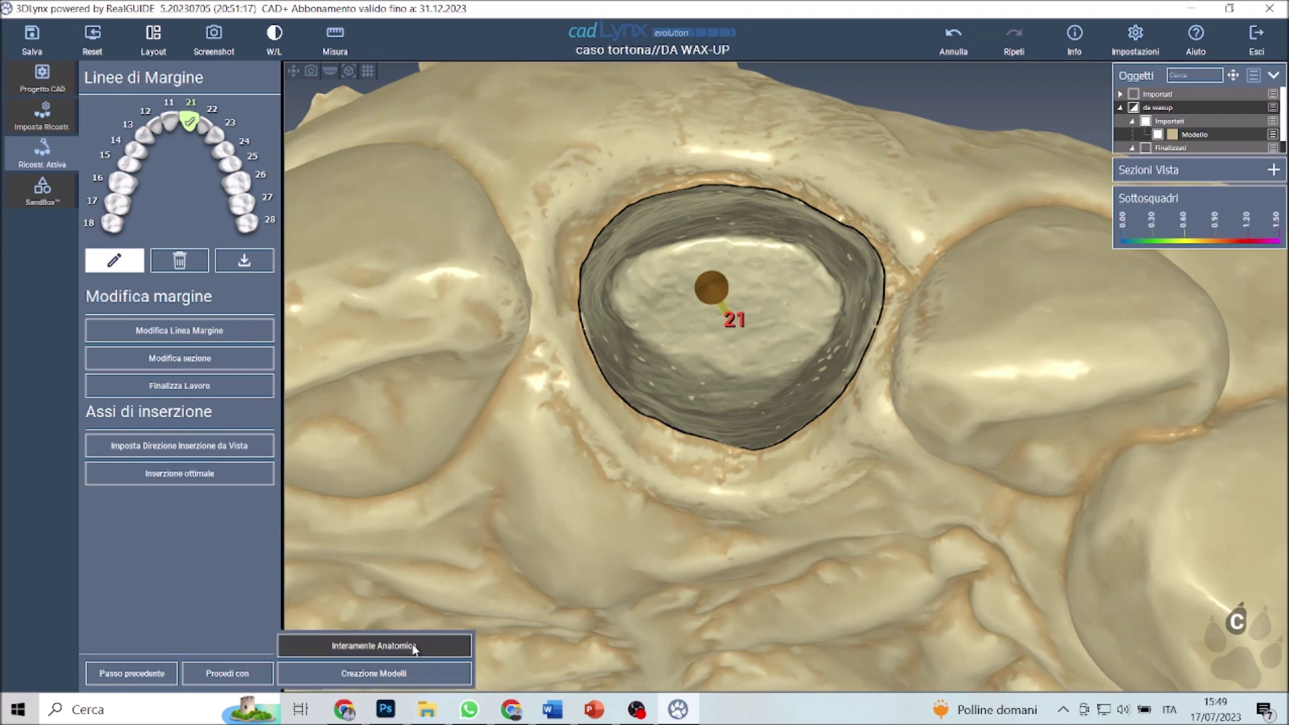
click(413, 649)
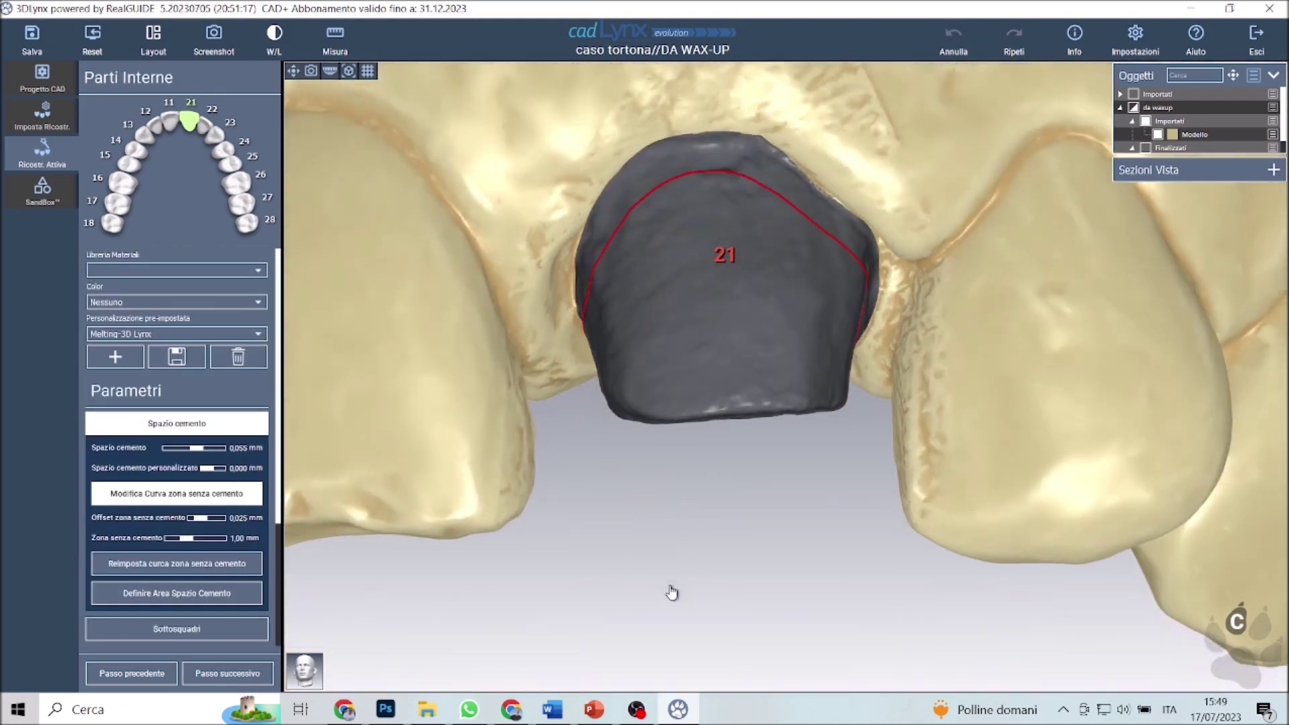
Create the crown base and cement space area, then advance to Modellazione for tooth 21.
scroll(176, 552, down, 5)
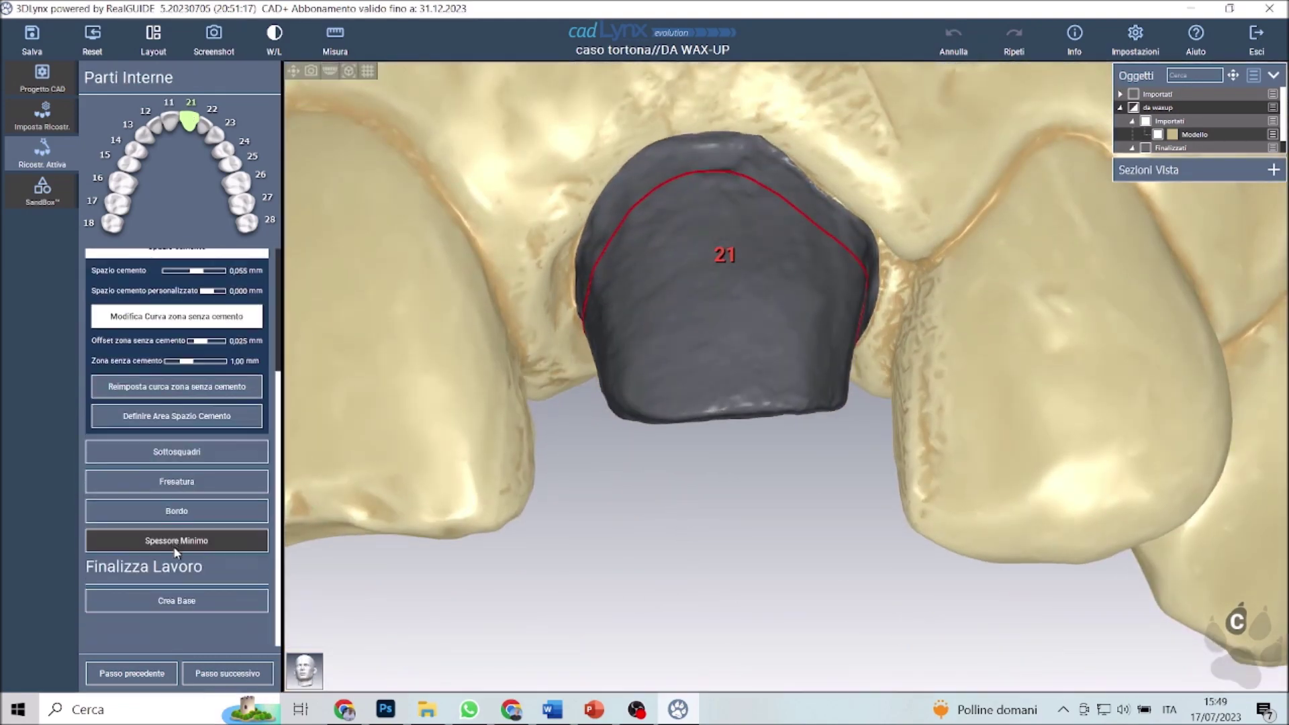
click(198, 602)
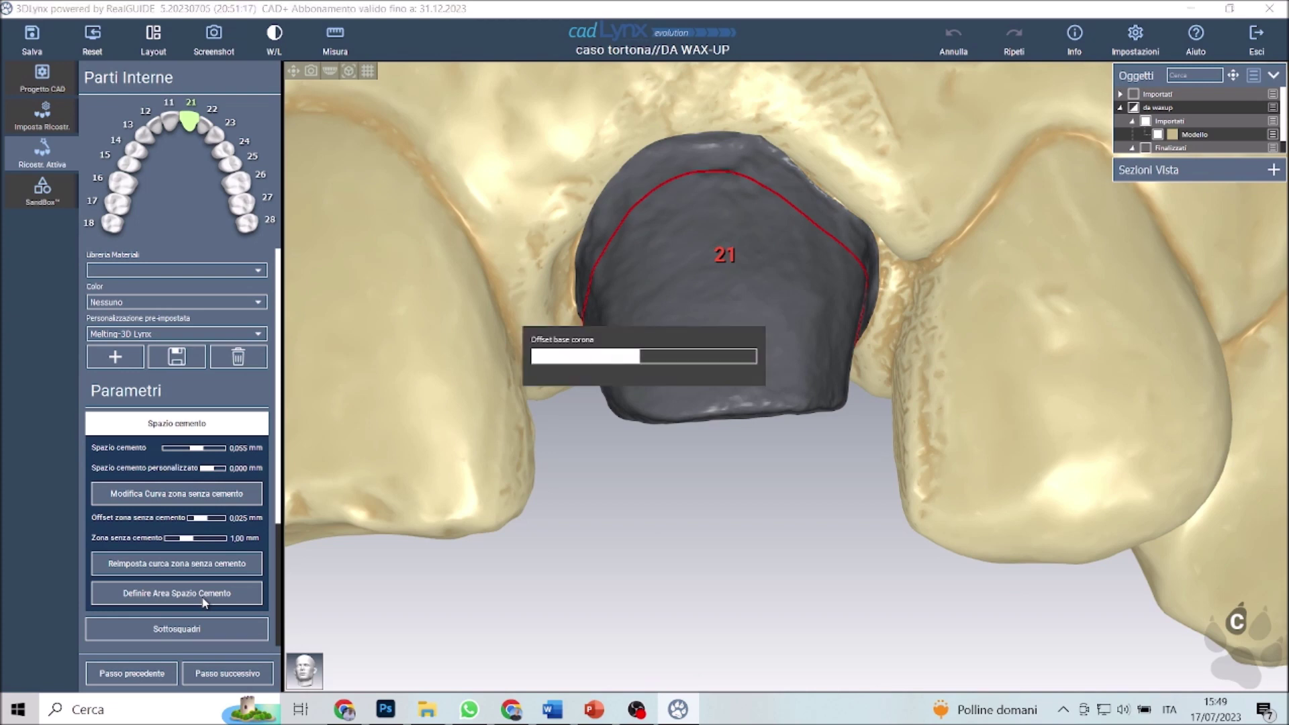
click(205, 601)
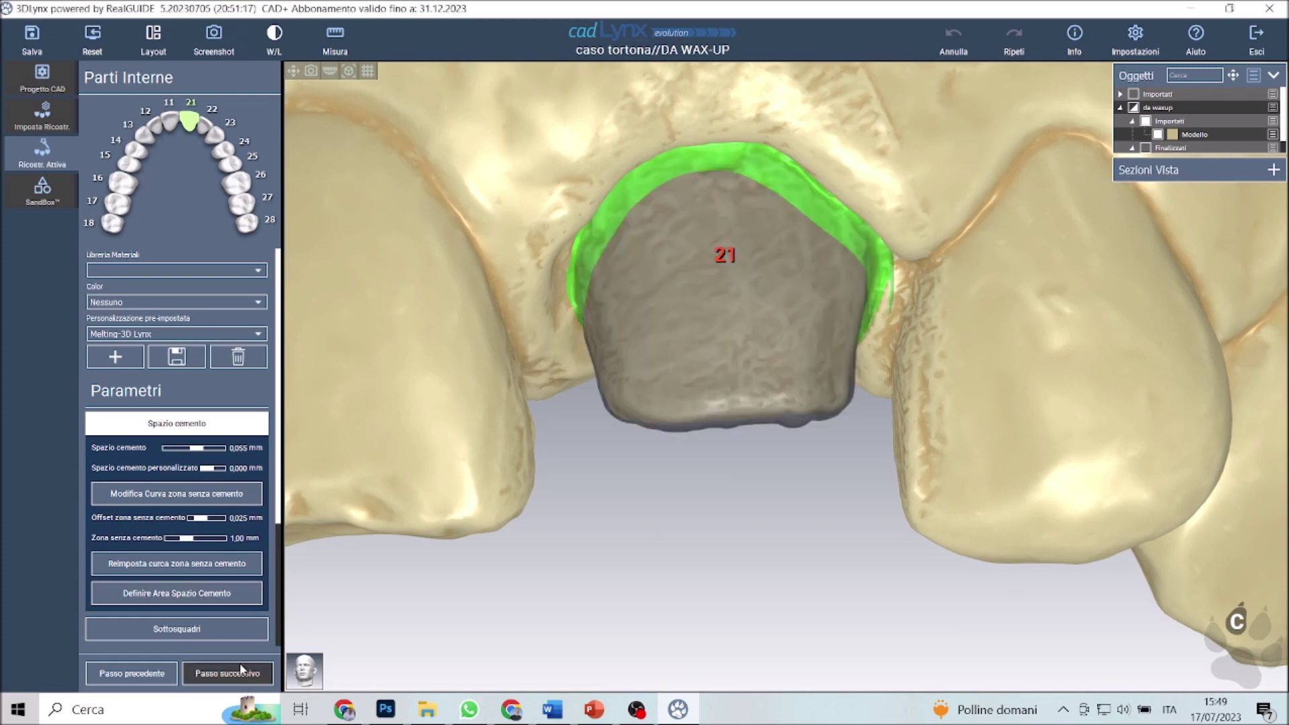
scroll(215, 615, down, 5)
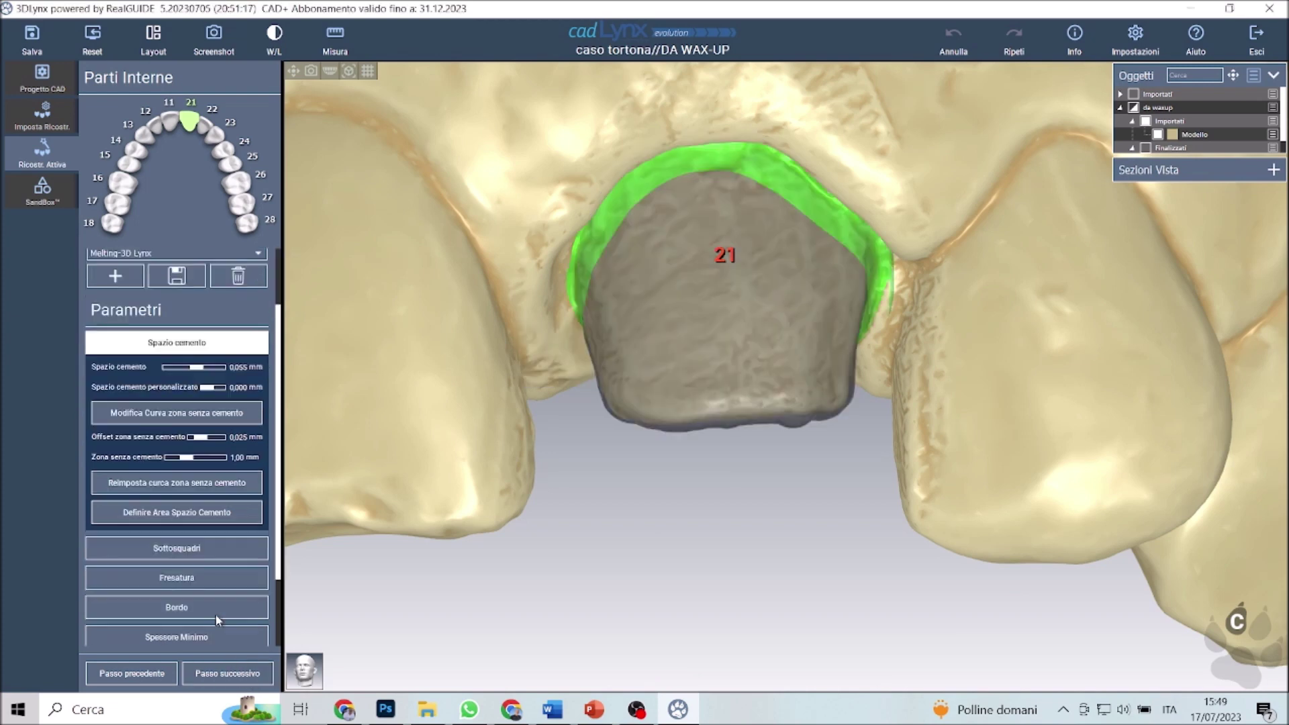
click(237, 675)
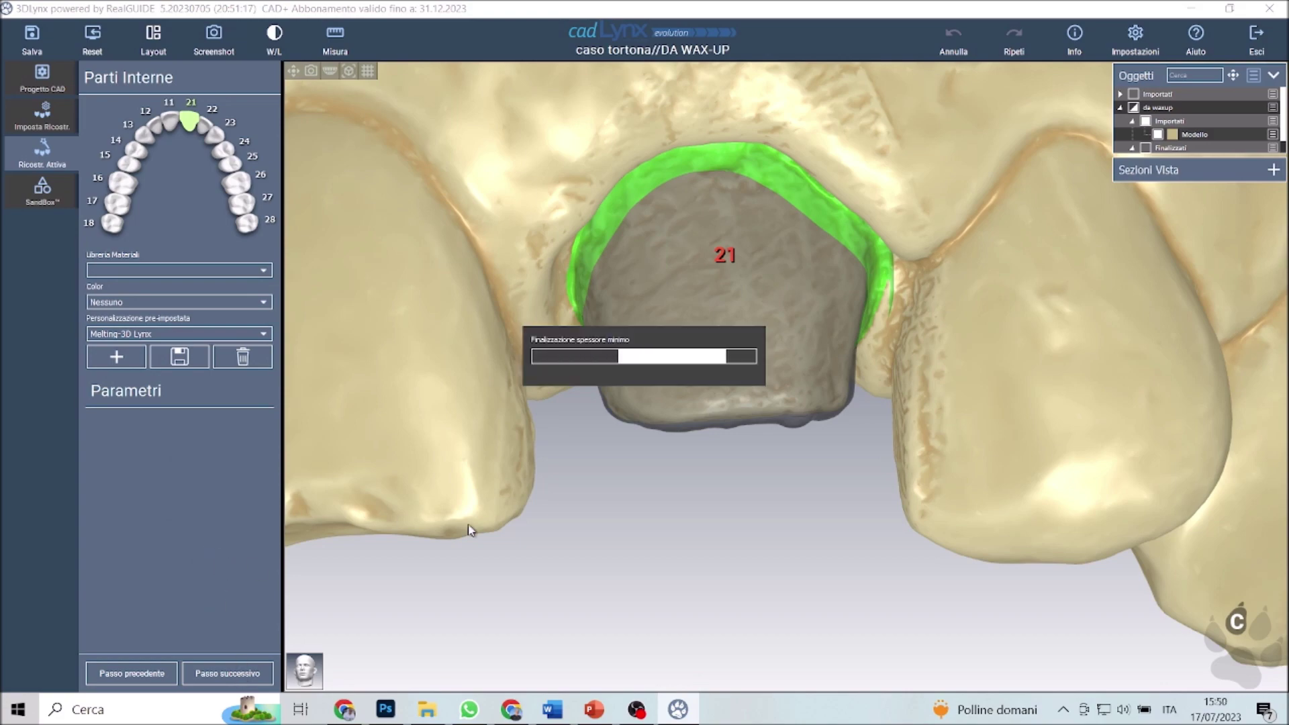
mouse_move(685, 607)
mouse_down()
mouse_move(735, 159)
mouse_move(743, 245)
mouse_move(711, 433)
mouse_move(403, 124)
mouse_move(514, 289)
mouse_move(725, 391)
mouse_move(634, 393)
mouse_up()
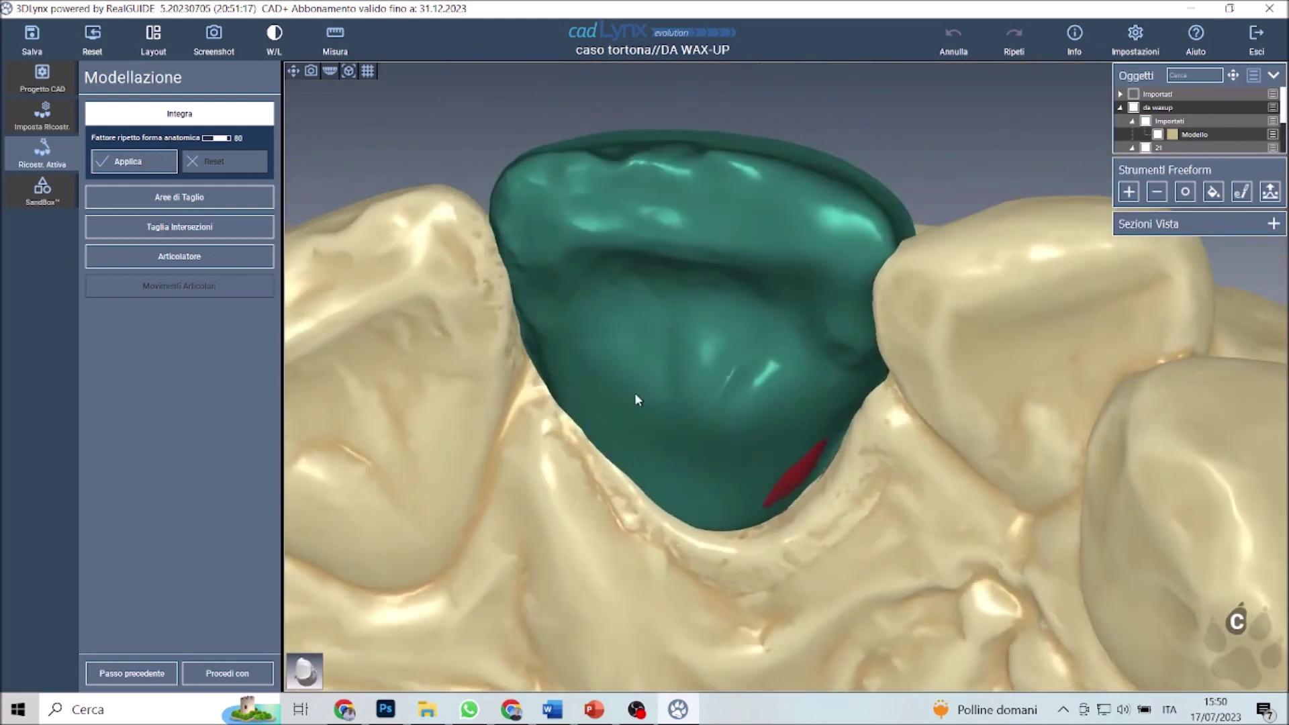
Apply Integra to merge the waxup into the crown and inspect its underside.
click(119, 161)
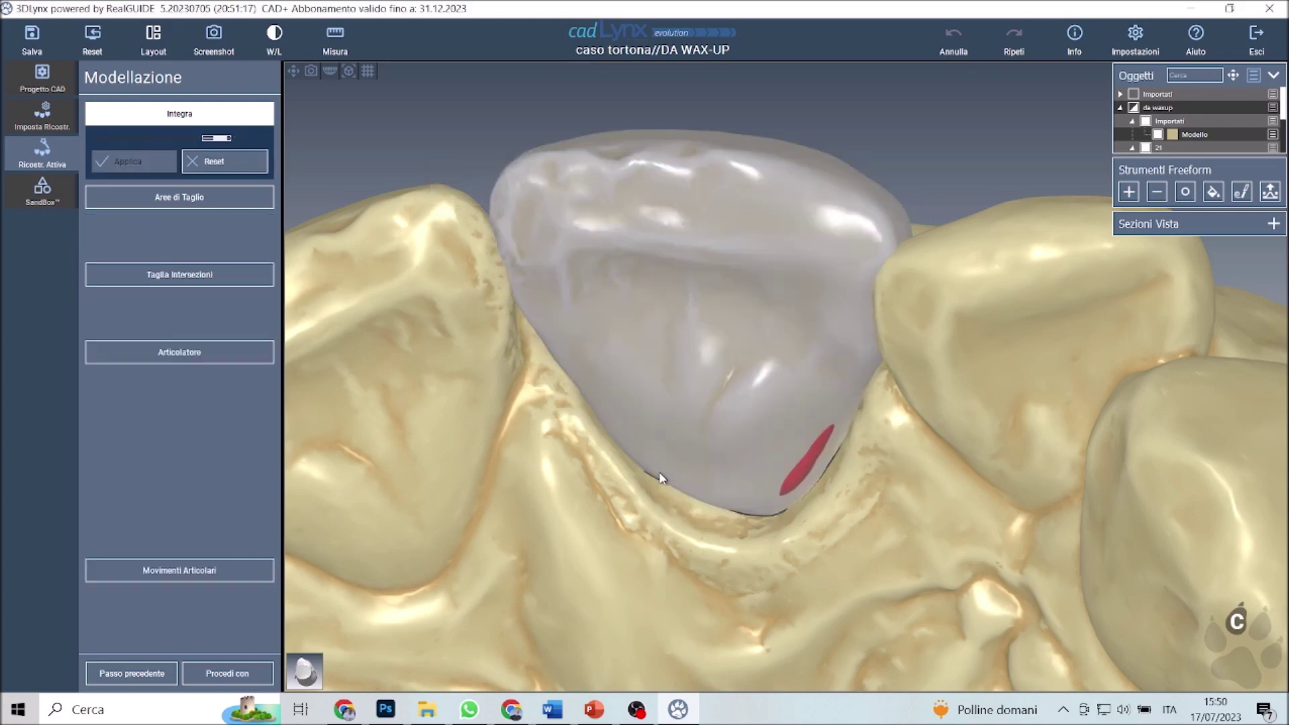
mouse_move(710, 348)
mouse_down()
mouse_move(694, 538)
mouse_move(665, 348)
mouse_move(627, 527)
mouse_move(656, 581)
mouse_move(534, 408)
mouse_move(406, 434)
mouse_move(501, 164)
mouse_move(468, 247)
mouse_move(627, 195)
mouse_up()
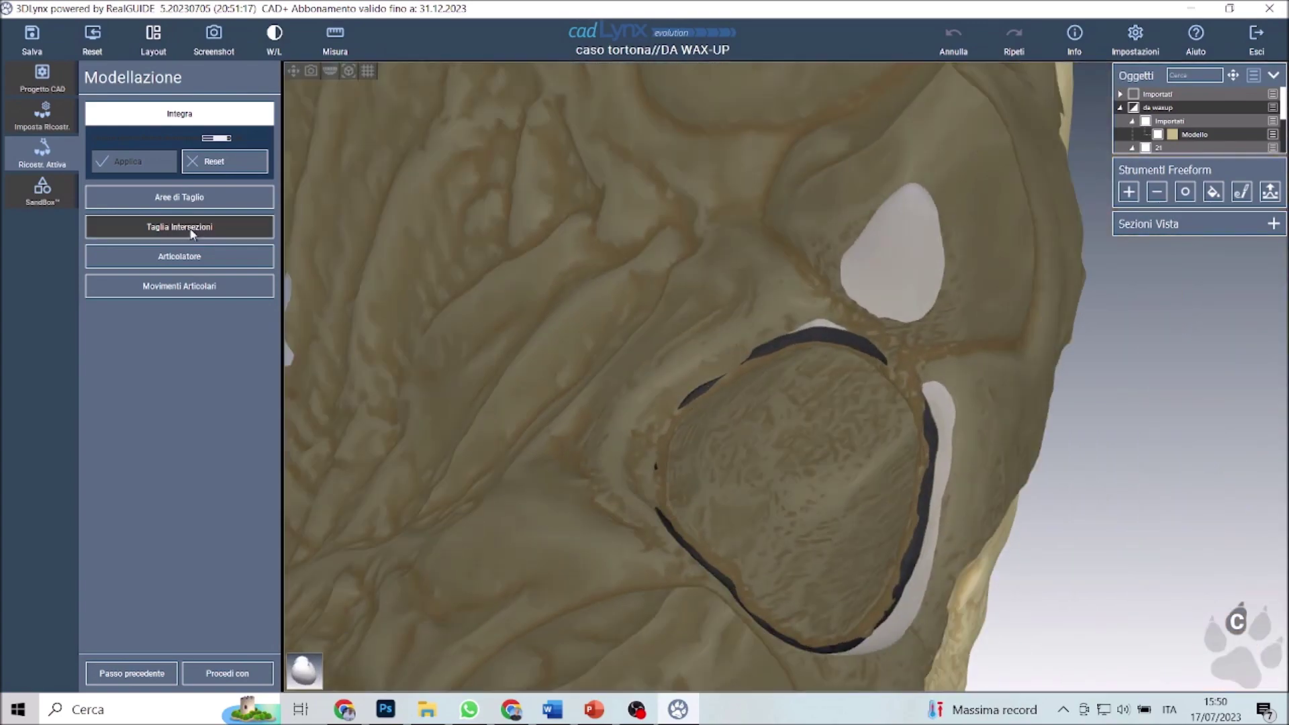
Select the whole model as a Prossimale cutting area and show the intersection-cut settings.
click(193, 228)
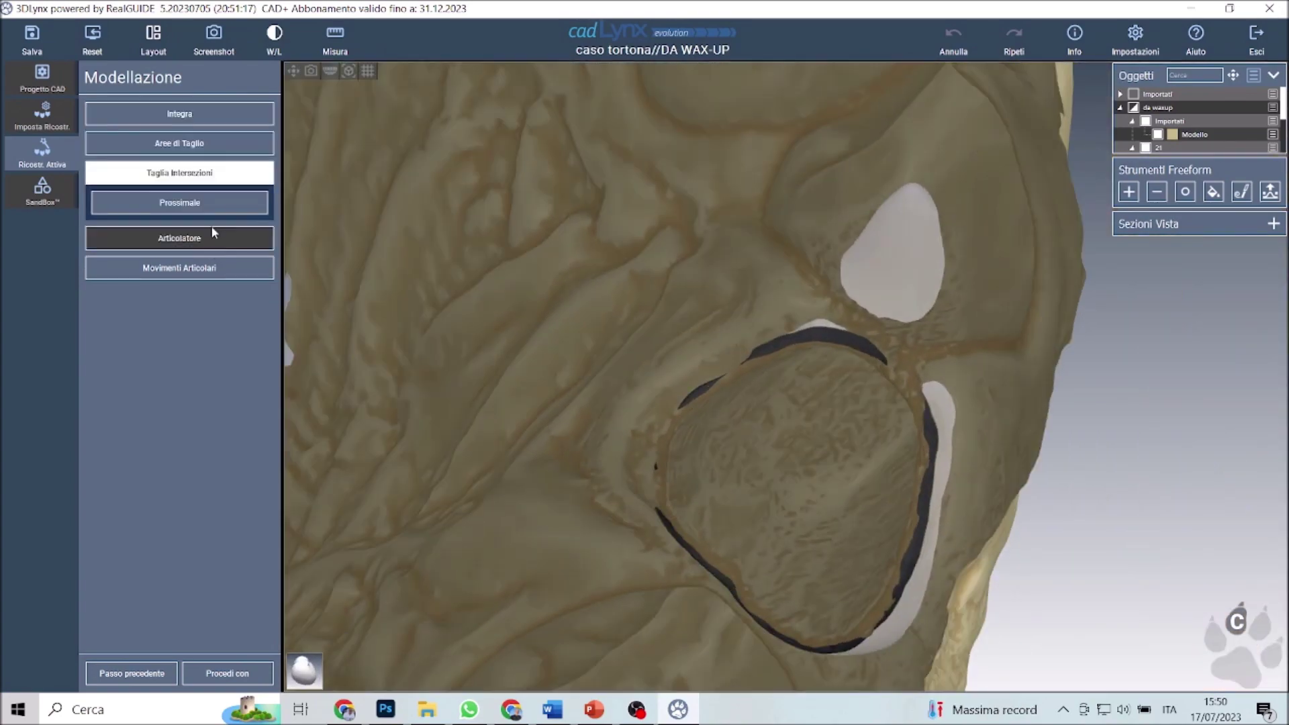
click(192, 149)
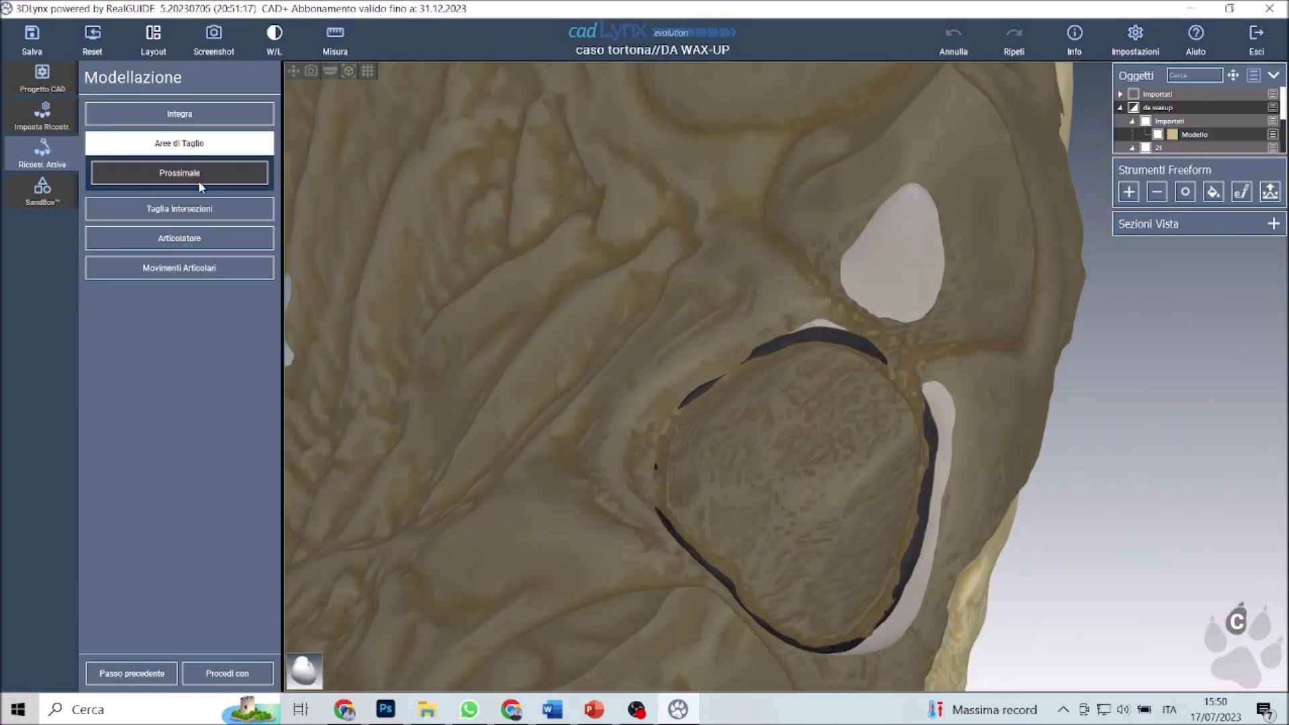
click(199, 174)
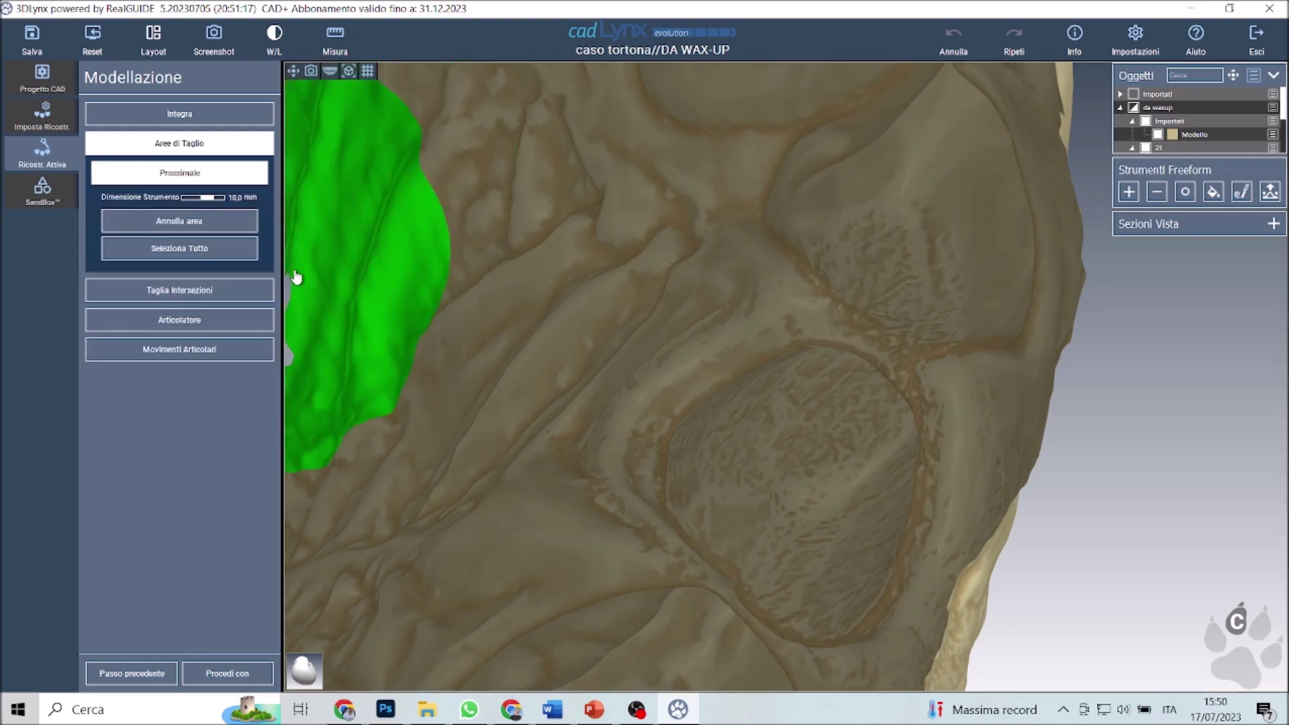
click(208, 251)
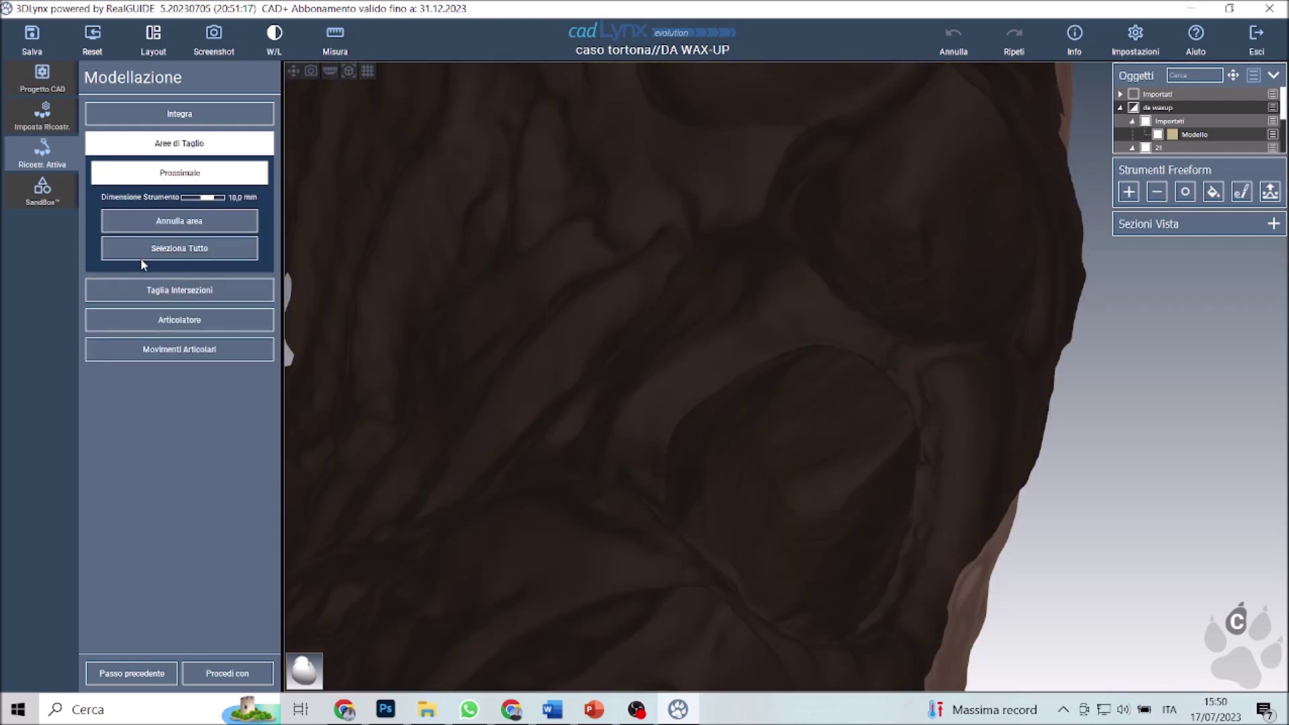
click(205, 290)
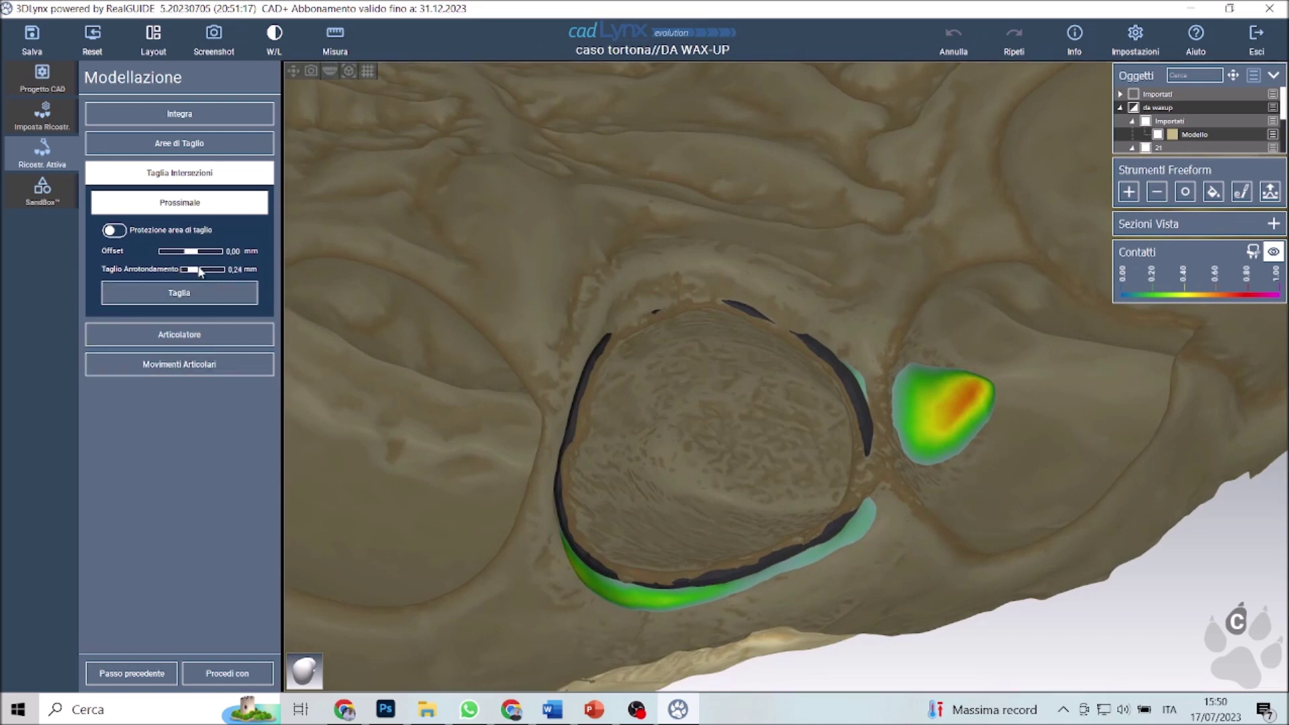
Cut the crown's proximal intersections, hide the model, and smooth the crown with Liscia.
click(180, 294)
click(170, 293)
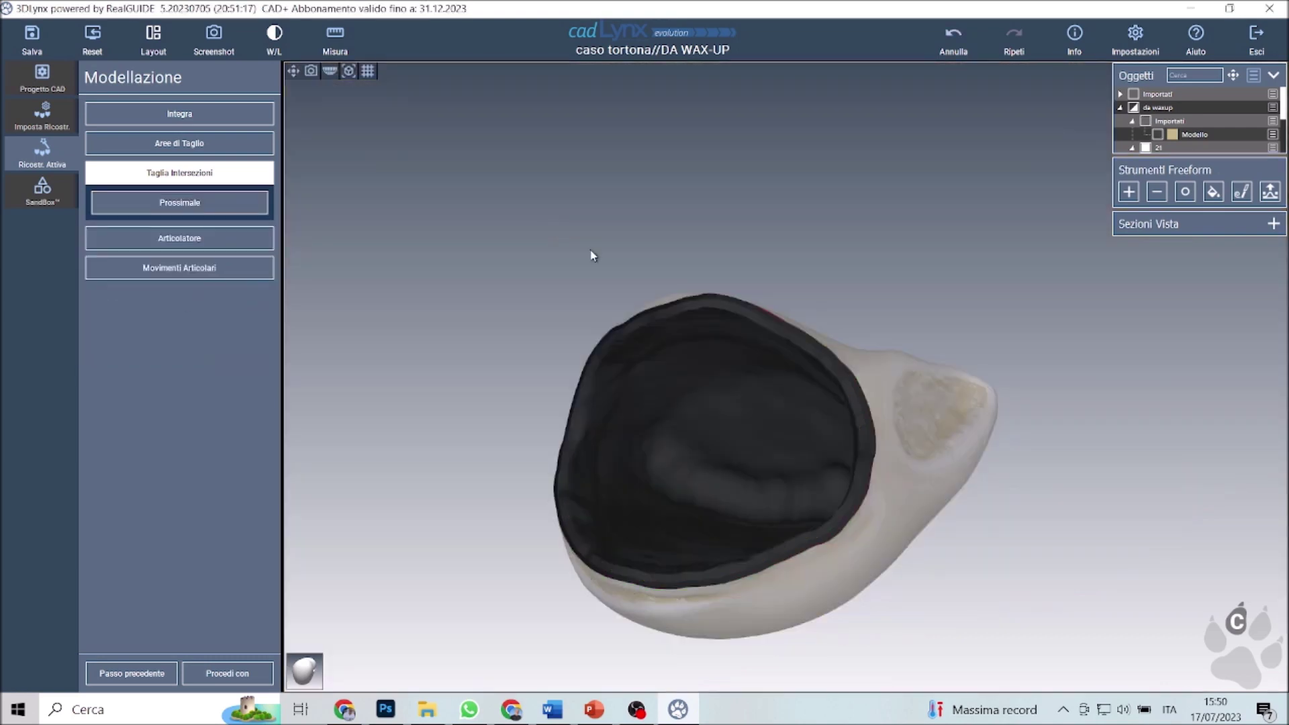
drag(590, 259, 830, 435)
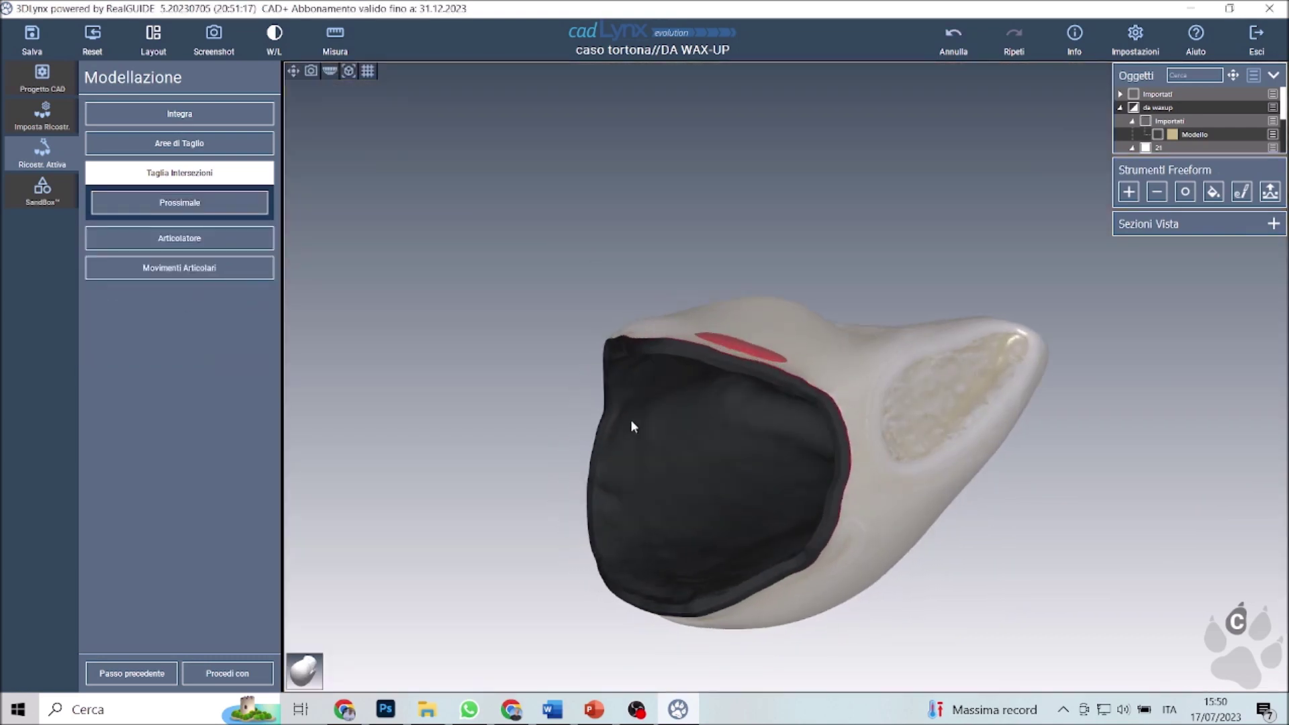
scroll(830, 435, up, 3)
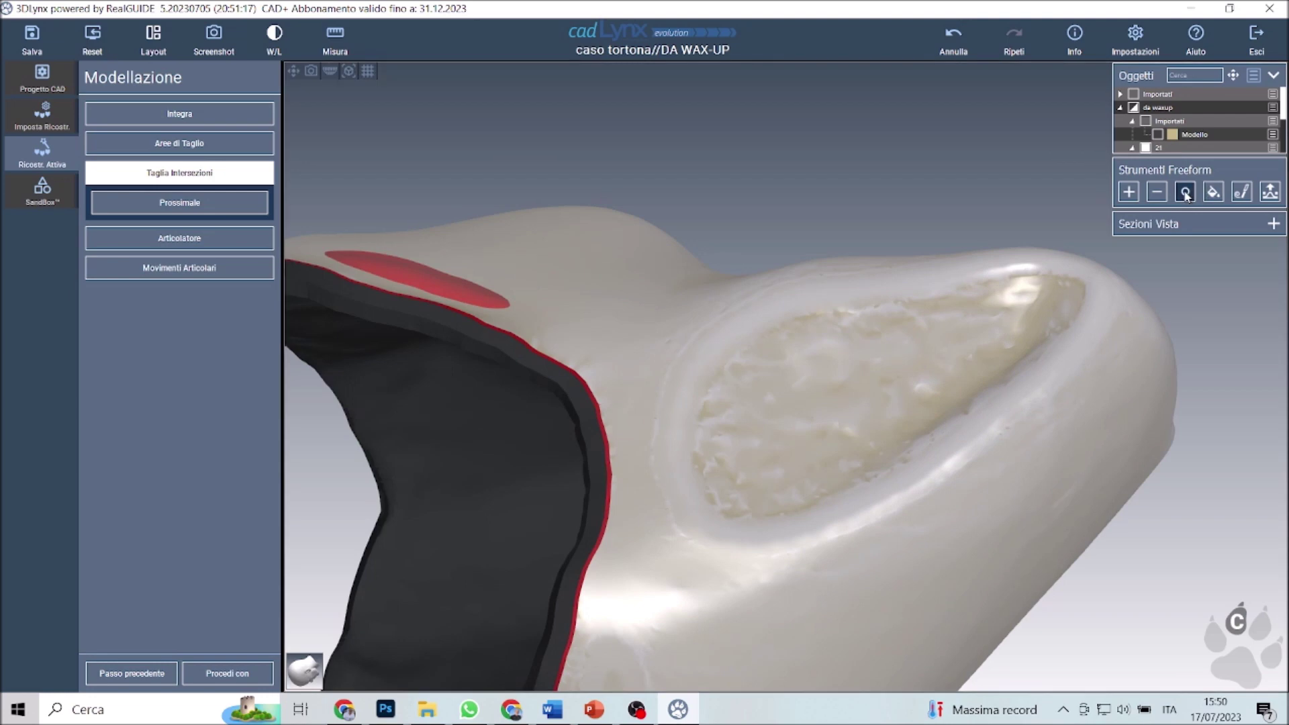
click(1185, 191)
mouse_move(814, 417)
mouse_down()
mouse_move(967, 353)
mouse_move(729, 526)
mouse_move(949, 400)
mouse_up()
mouse_move(949, 400)
middle_down()
mouse_move(731, 308)
mouse_move(477, 351)
mouse_move(535, 530)
mouse_move(672, 536)
mouse_move(530, 521)
mouse_move(610, 584)
mouse_move(739, 578)
middle_up()
Add material along the crown's side with the Aggiungi freeform tool.
middle_drag(570, 614, 852, 605)
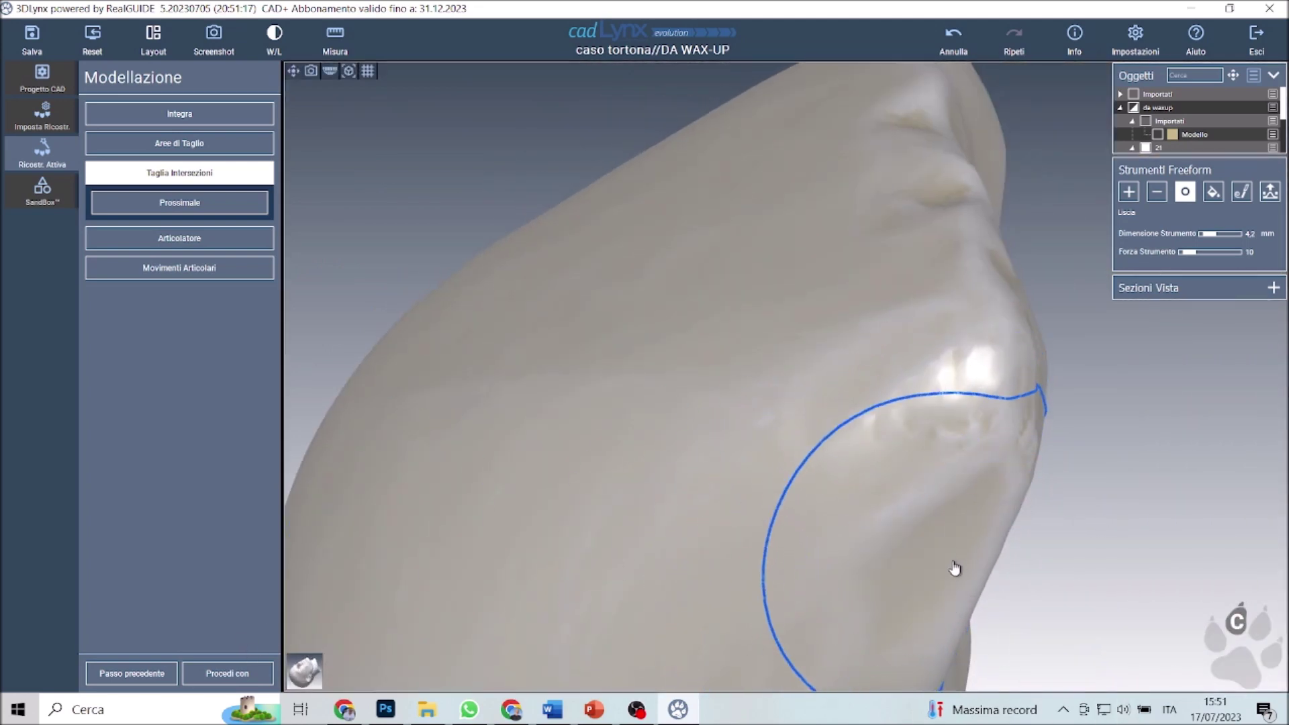
middle_drag(933, 599, 800, 632)
scroll(799, 632, down, 5)
middle_drag(860, 368, 974, 322)
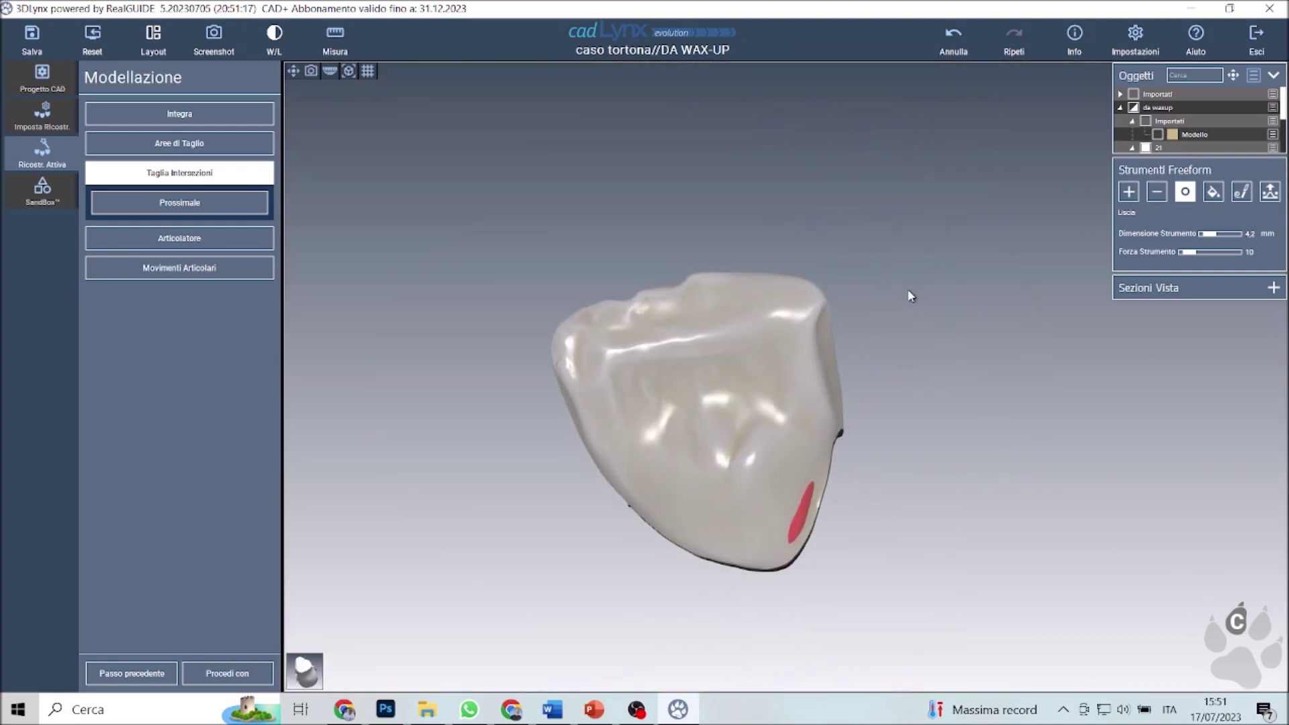
click(1129, 192)
scroll(895, 508, up, 5)
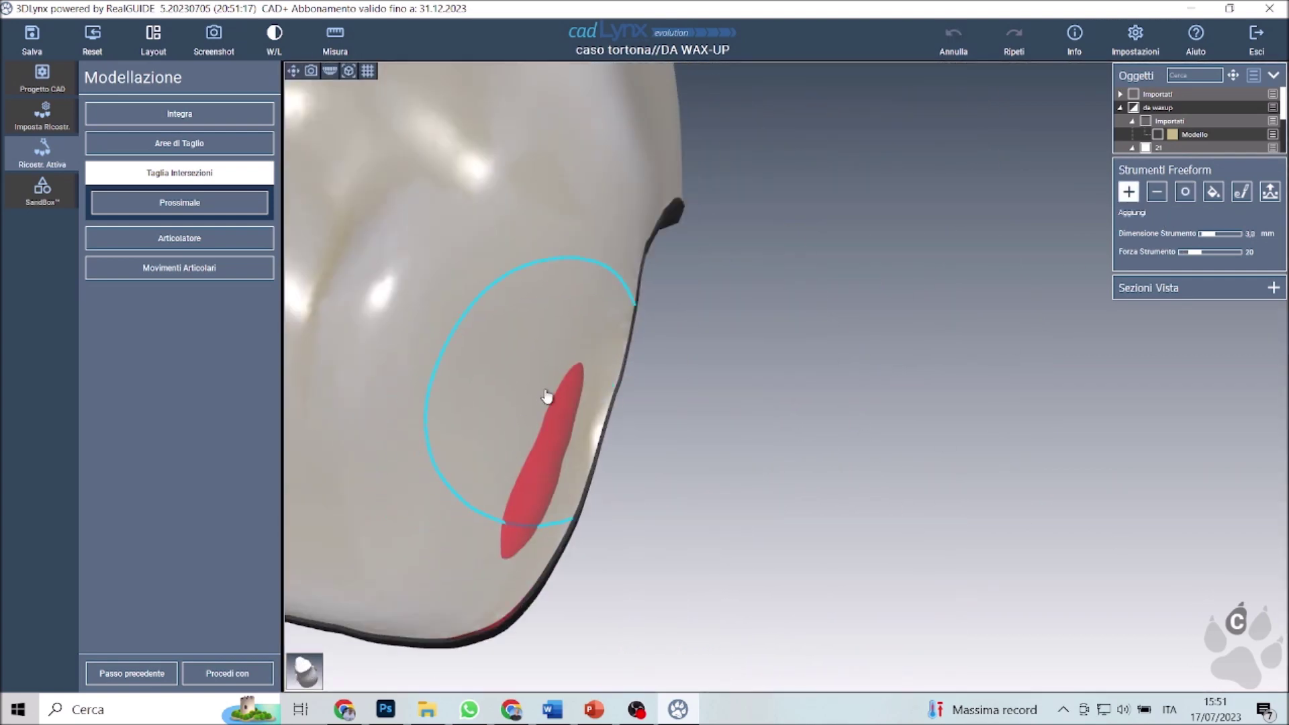
drag(548, 397, 561, 457)
Show the dental model again and orbit to check the crown's fit on tooth 21.
scroll(855, 409, down, 5)
mouse_move(855, 409)
middle_down()
mouse_move(996, 607)
mouse_move(861, 585)
mouse_move(866, 557)
middle_up()
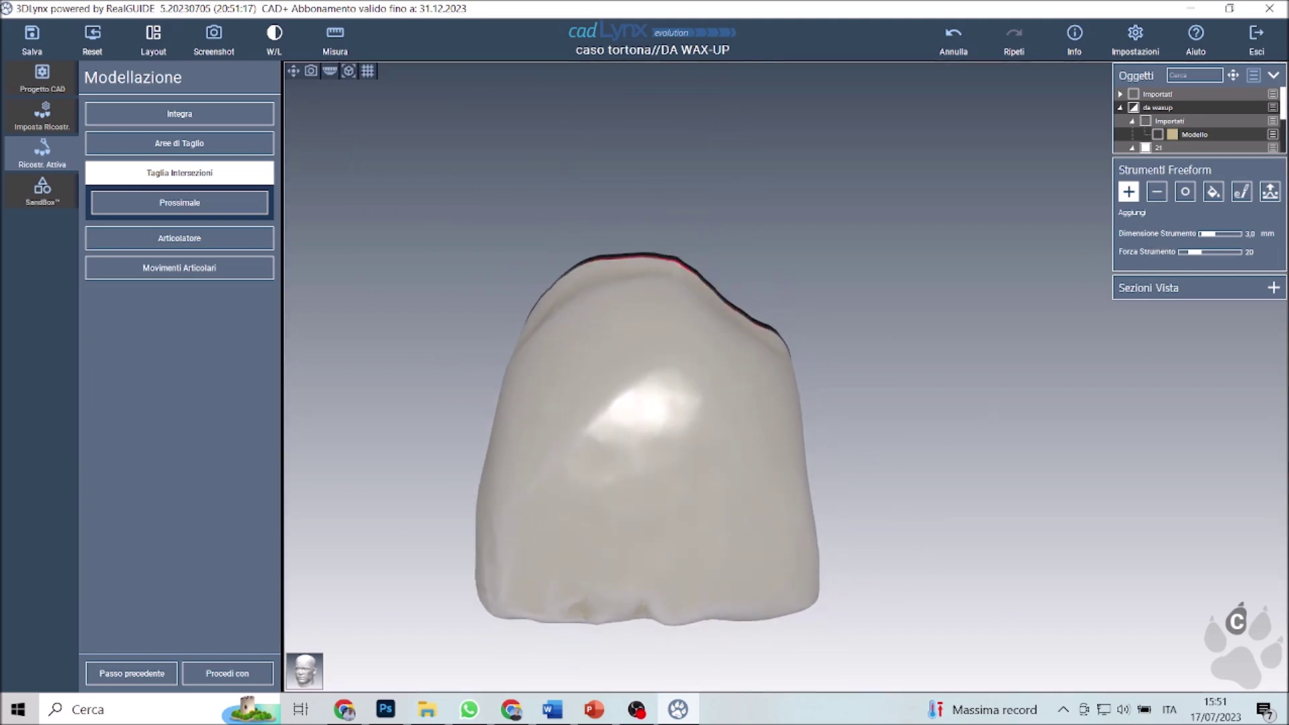
click(1158, 134)
mouse_move(885, 470)
middle_down()
mouse_move(902, 382)
mouse_move(898, 475)
middle_up()
scroll(839, 481, down, 3)
mouse_move(786, 488)
middle_down()
mouse_move(443, 259)
mouse_move(444, 168)
mouse_move(452, 288)
mouse_move(772, 499)
mouse_move(973, 611)
mouse_move(780, 613)
mouse_move(791, 570)
mouse_move(816, 624)
middle_up()
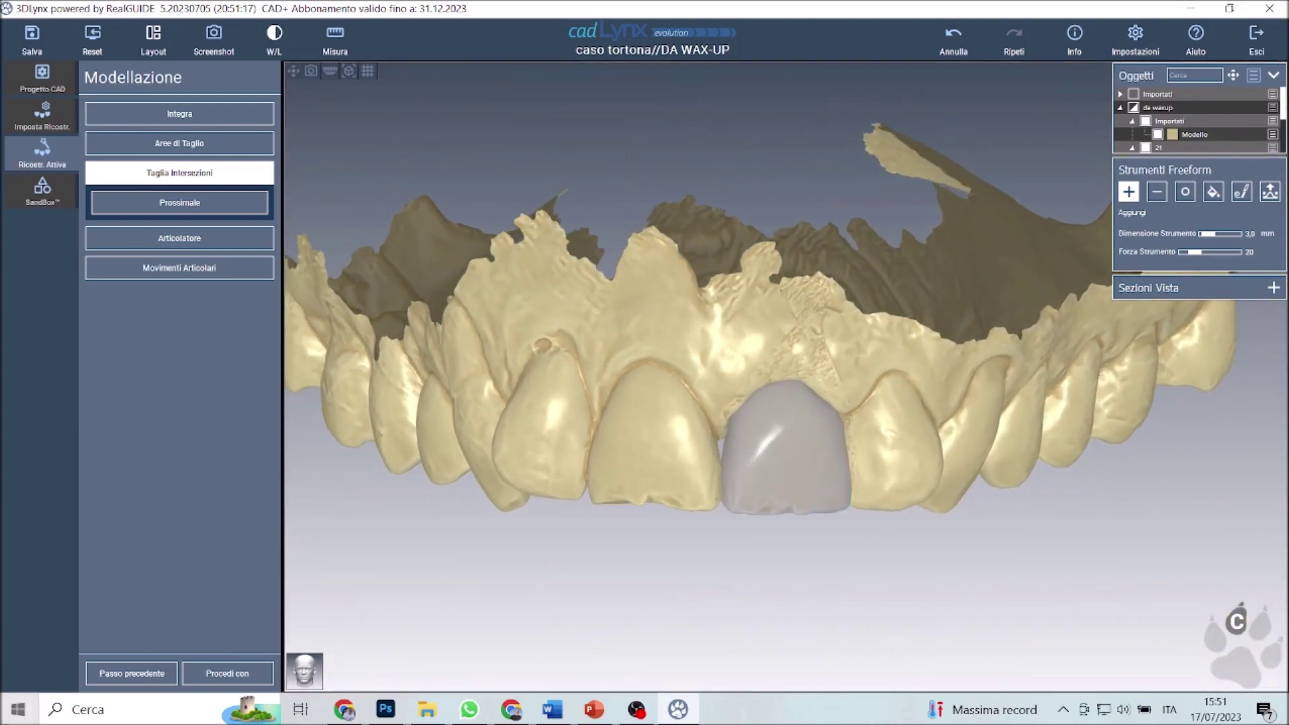
Save the project as 'DA WAX-UP importato'.
click(243, 673)
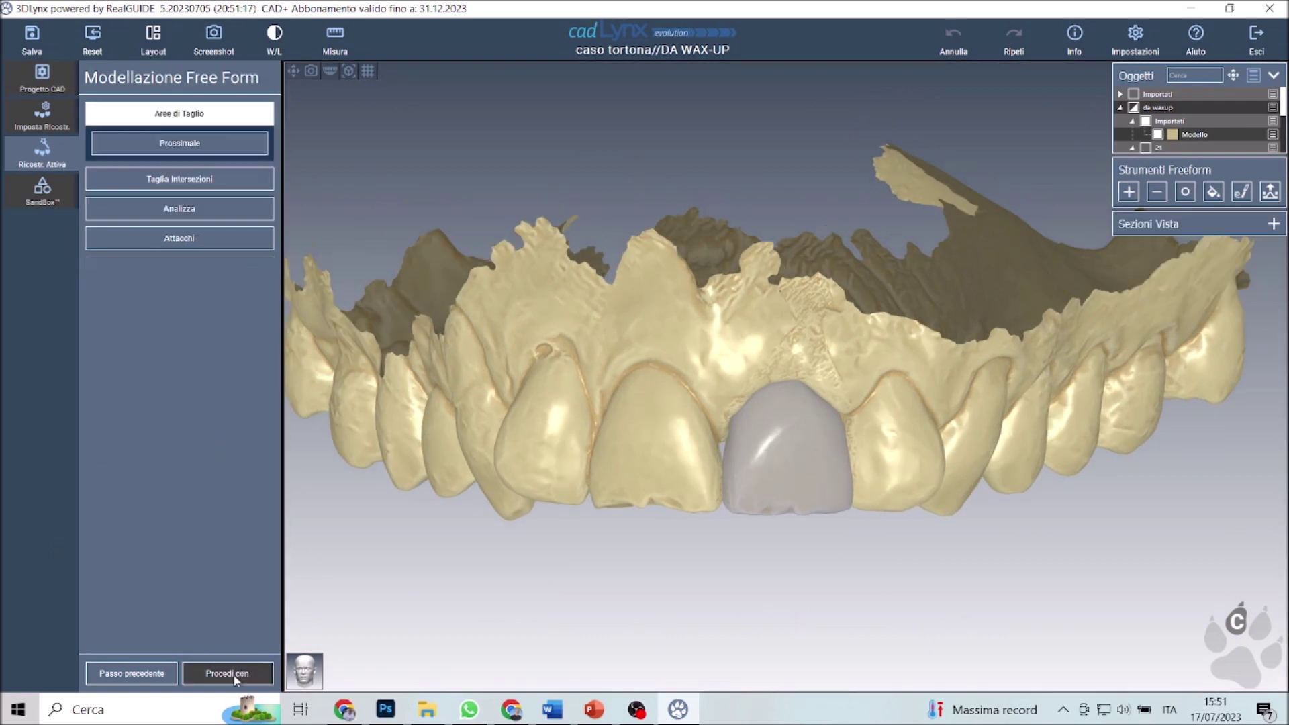
click(406, 669)
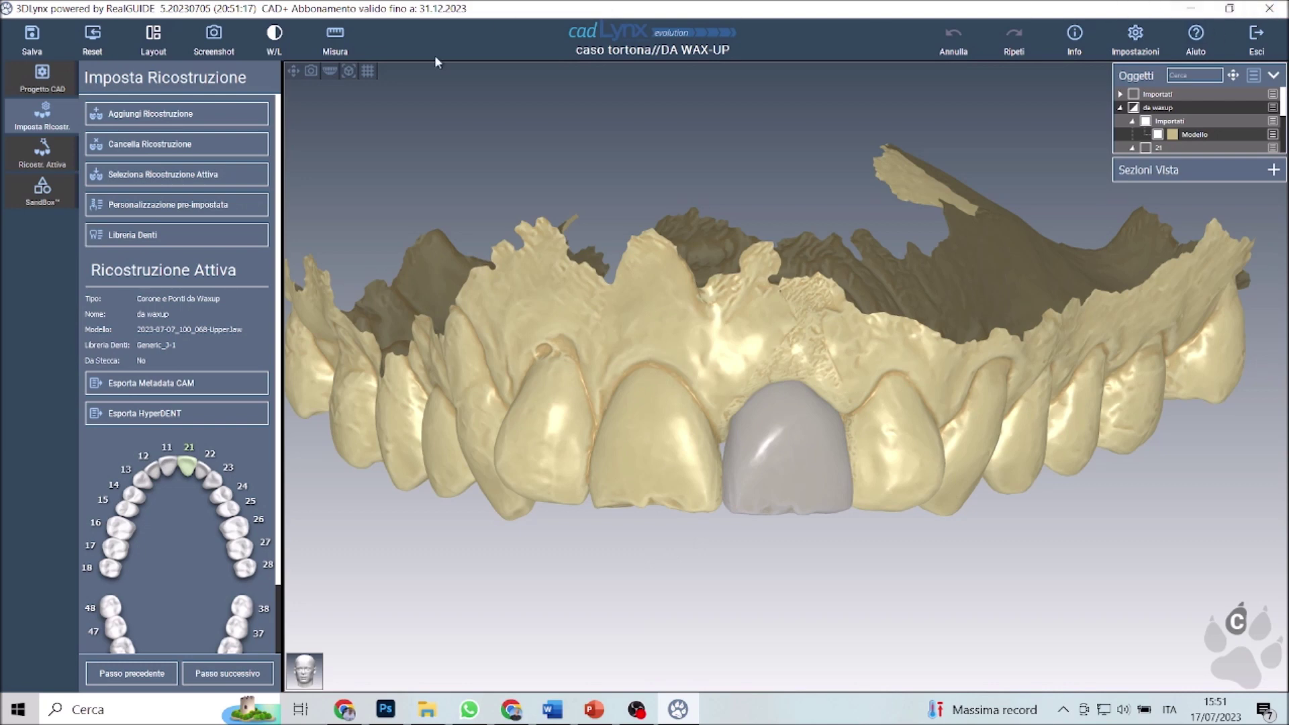
click(30, 40)
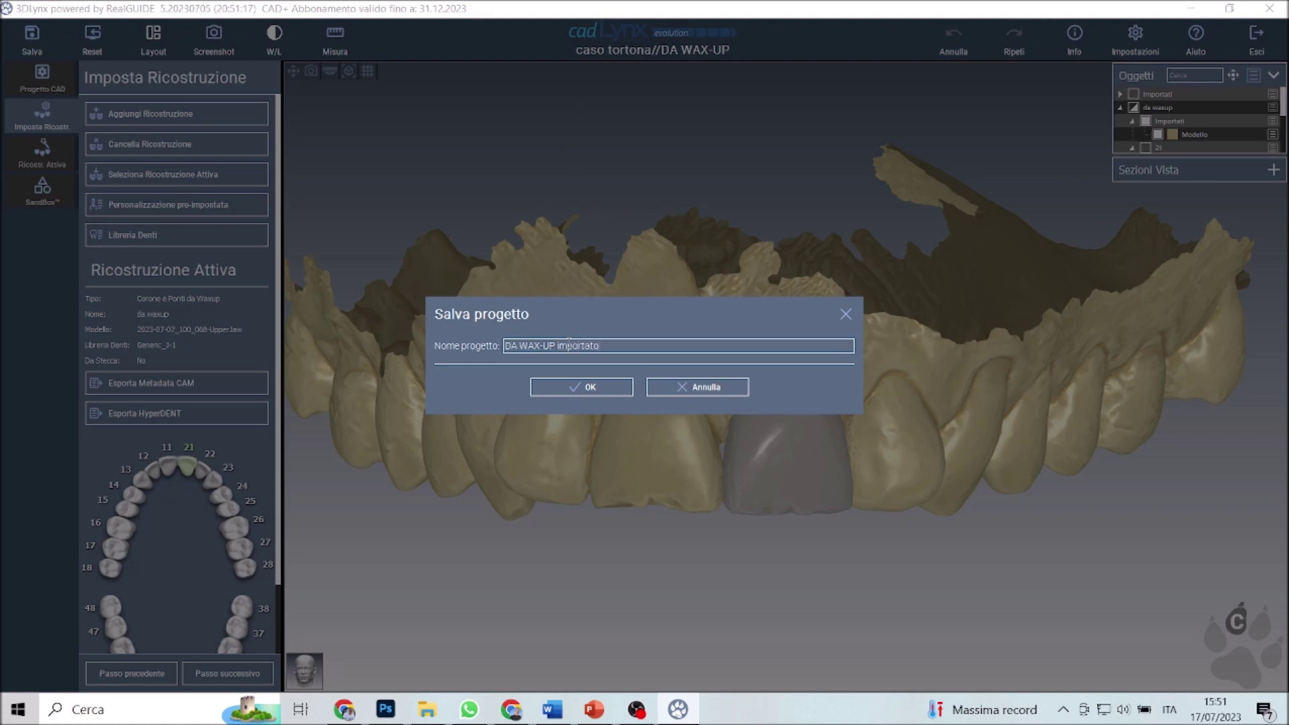
click(577, 389)
Start a Waxup Digitale and confirm the tooth selection.
click(245, 680)
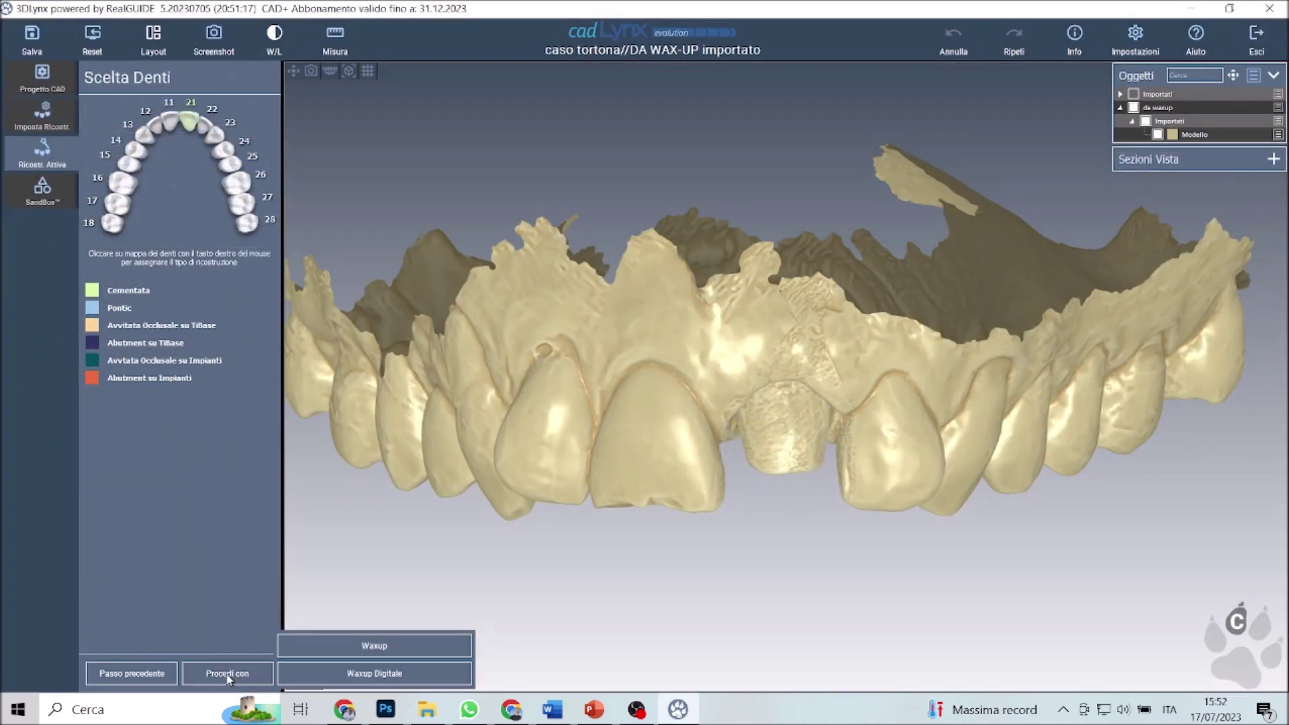
click(372, 674)
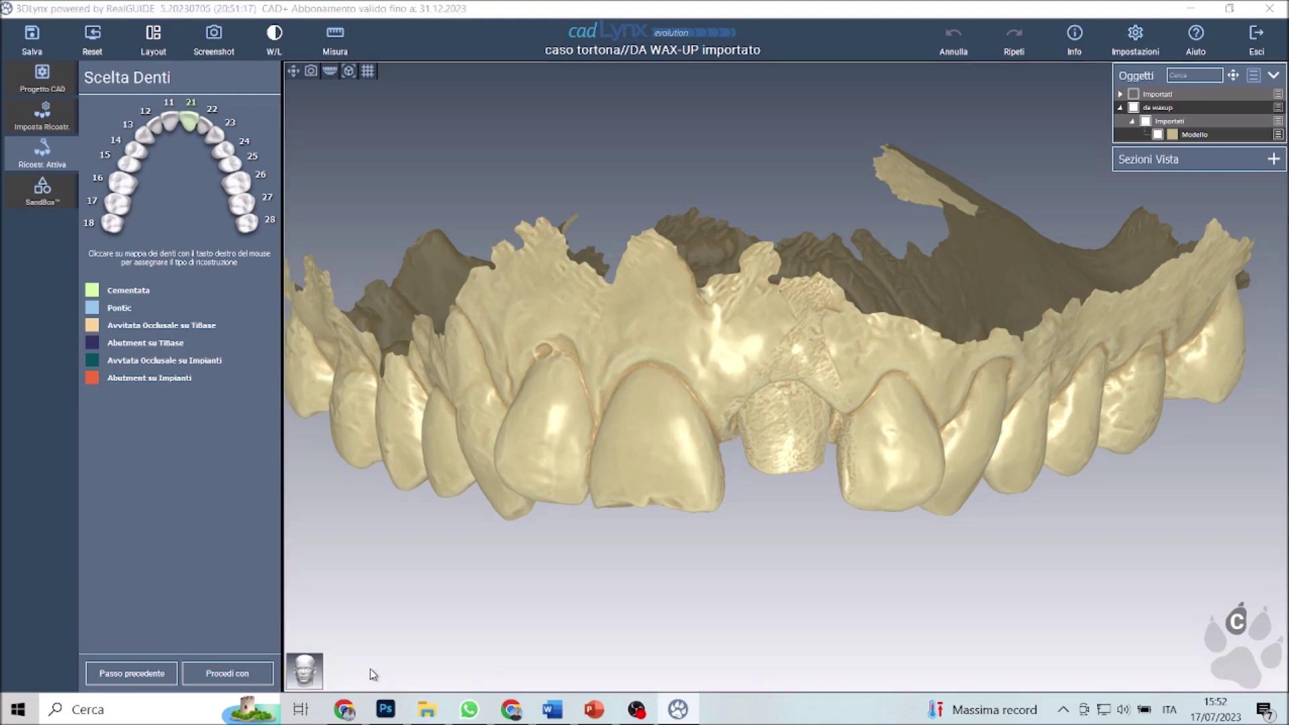
click(577, 514)
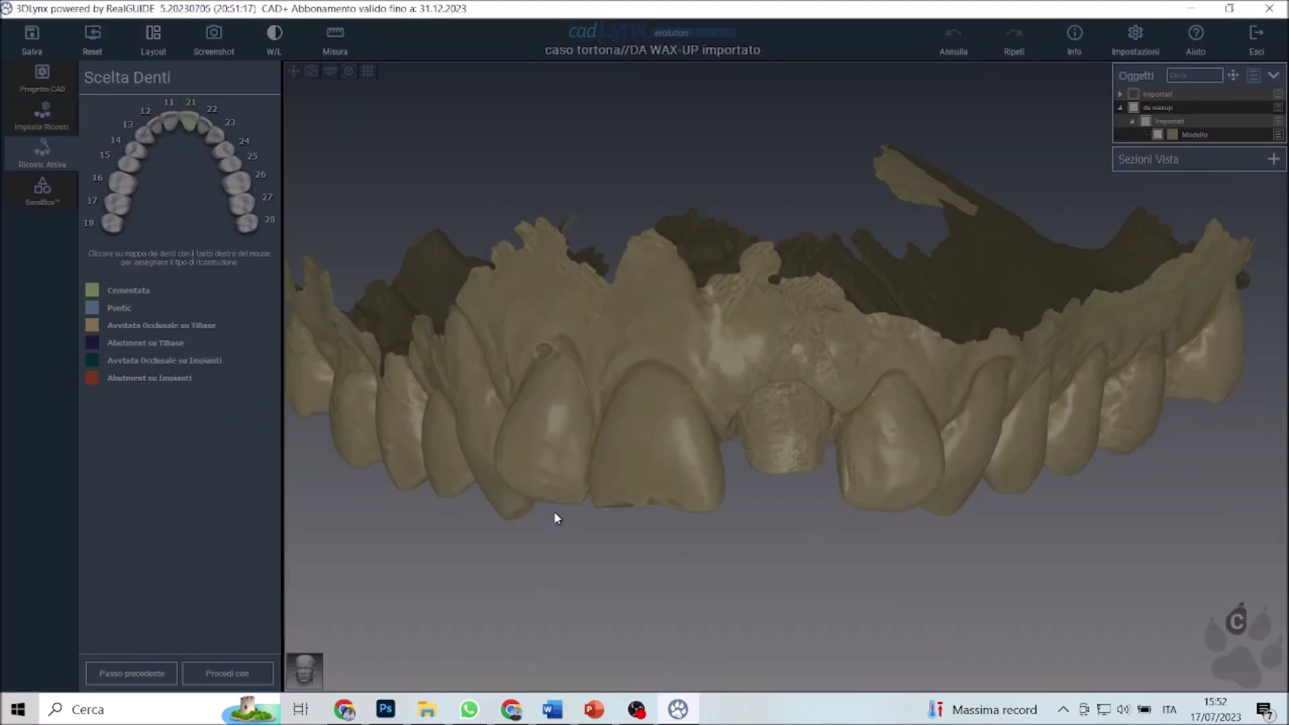
Generate undercut blockout with 0,00 mm hook and no tool compensation, then advance to positioning.
mouse_move(772, 591)
mouse_down()
mouse_move(765, 341)
mouse_move(776, 361)
mouse_up()
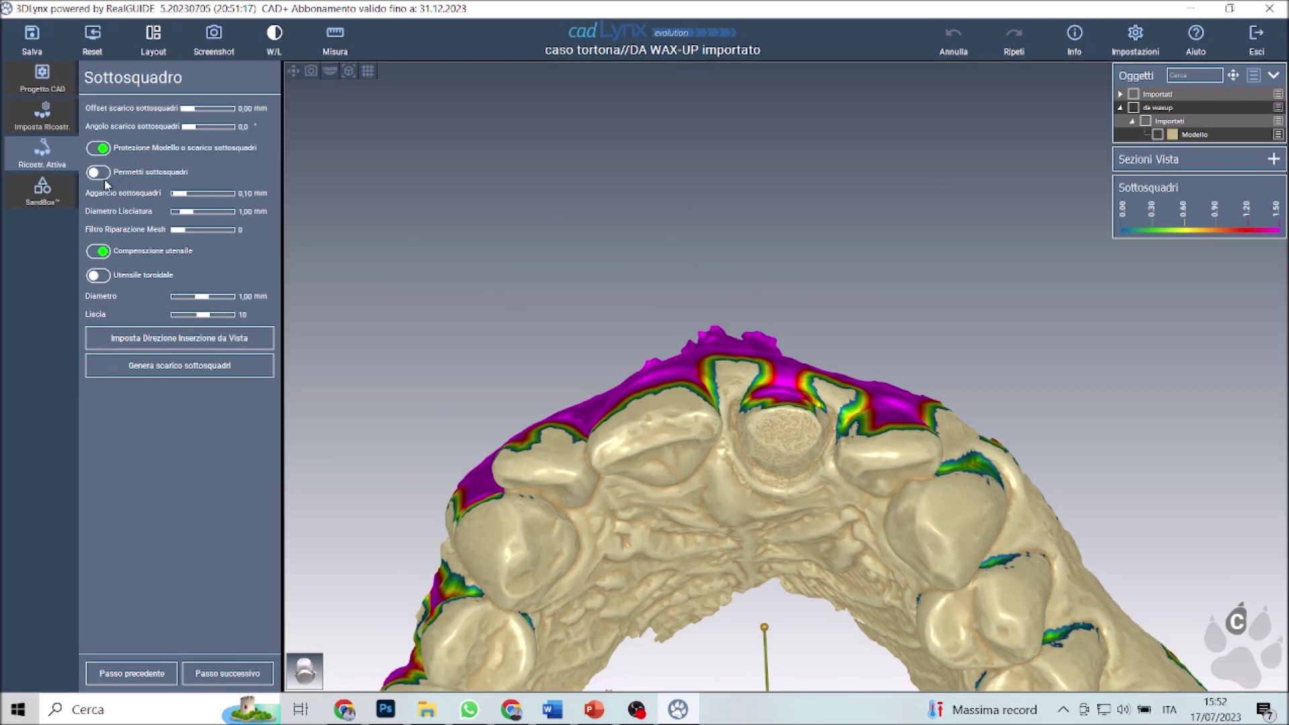
drag(182, 194, 176, 193)
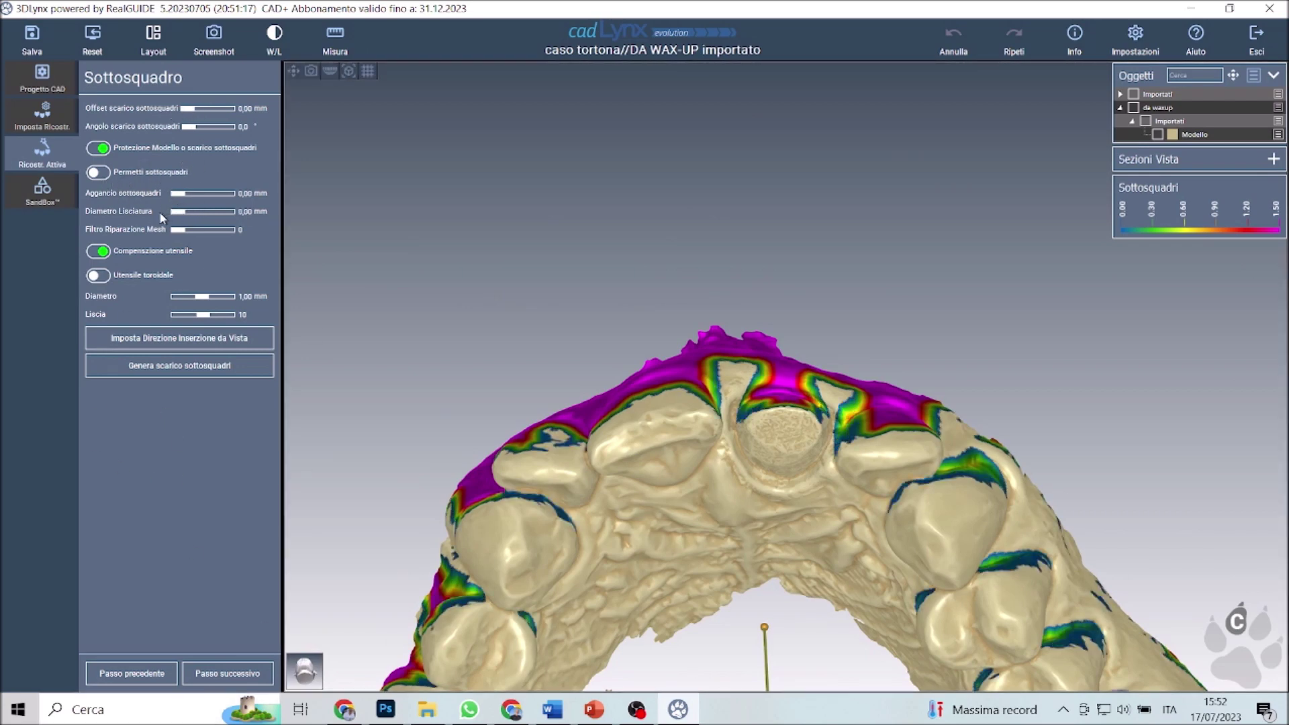
click(99, 251)
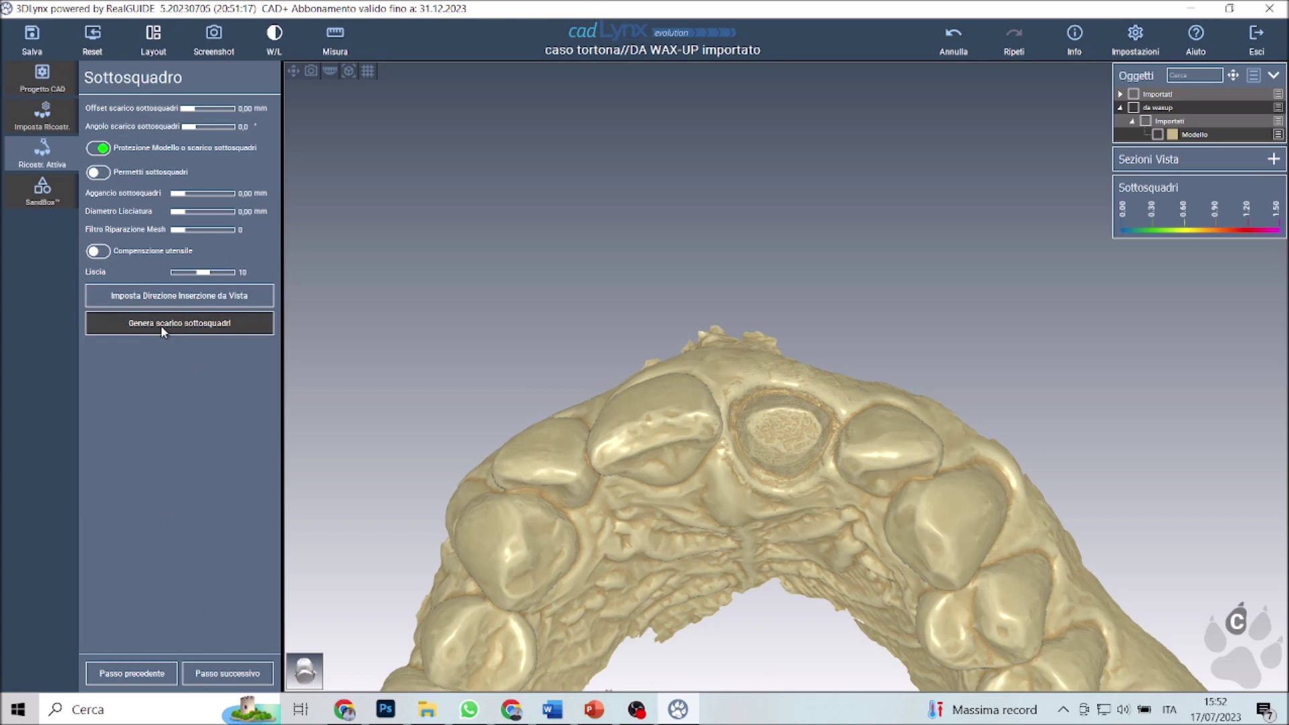
click(161, 326)
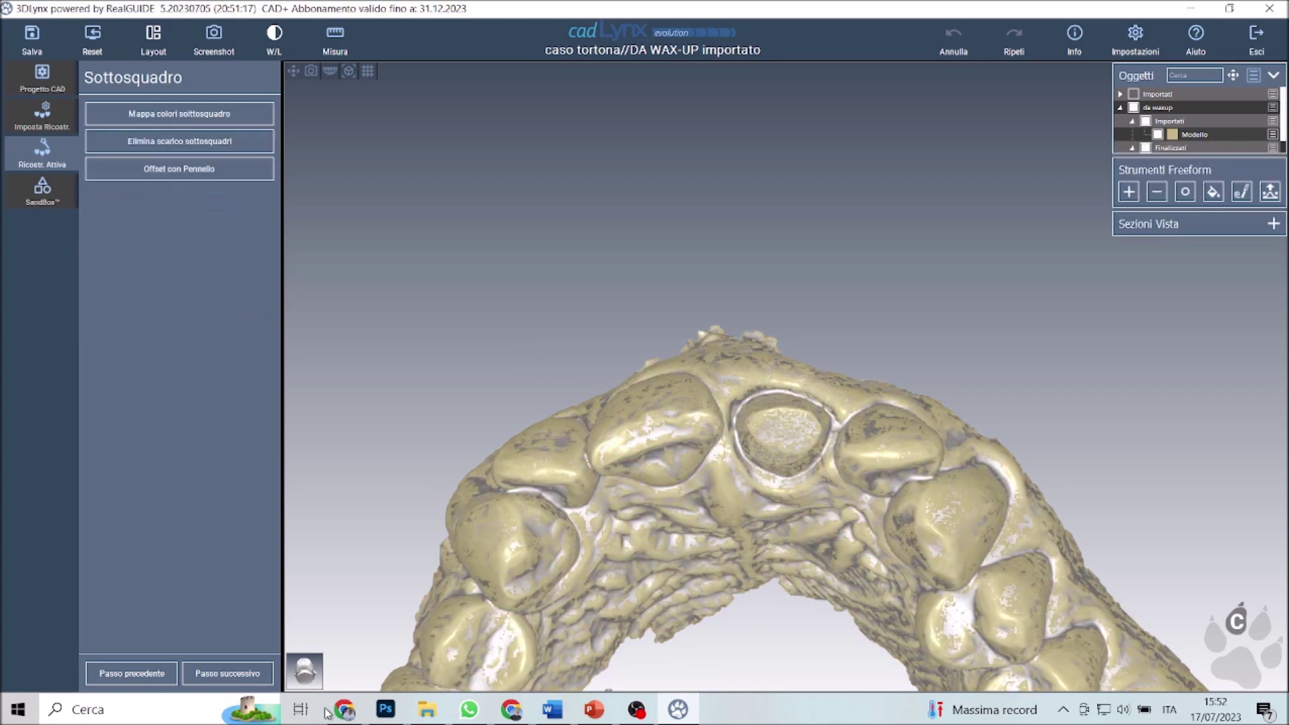
click(249, 674)
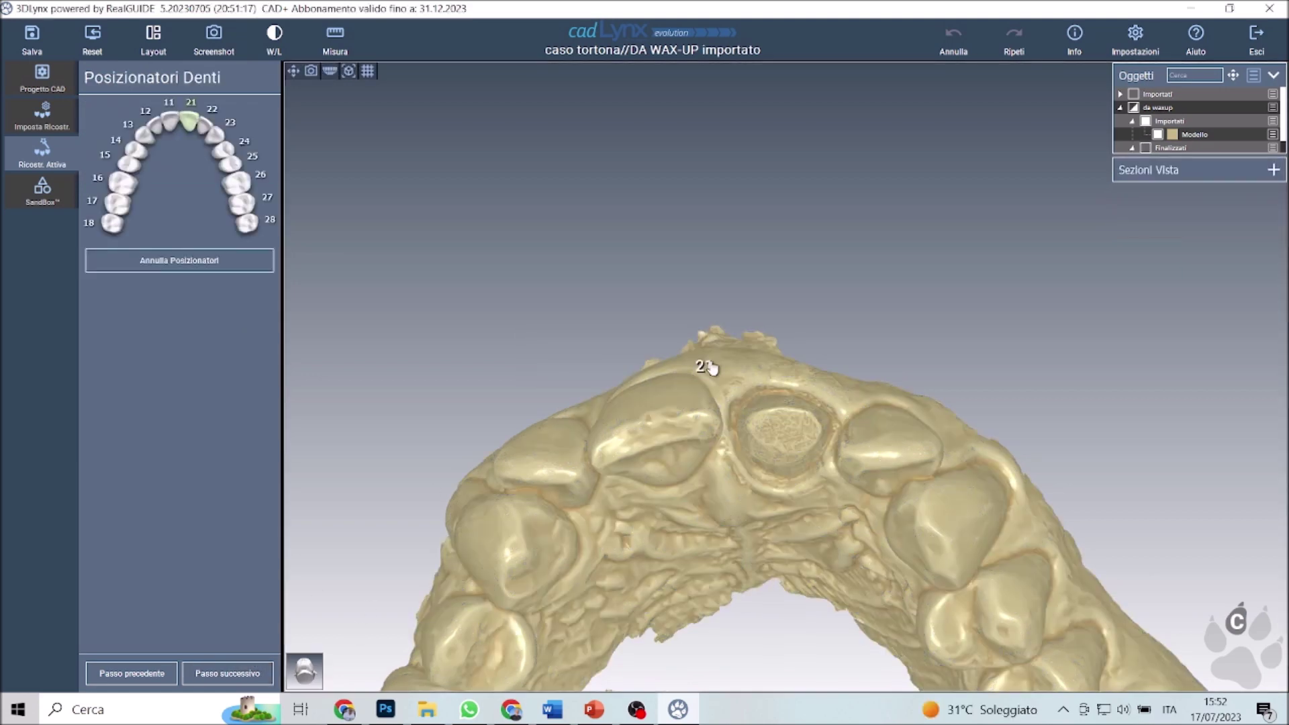
Place the tooth 21 library crown and roughly move it over the preparation in Muovi mode.
click(783, 426)
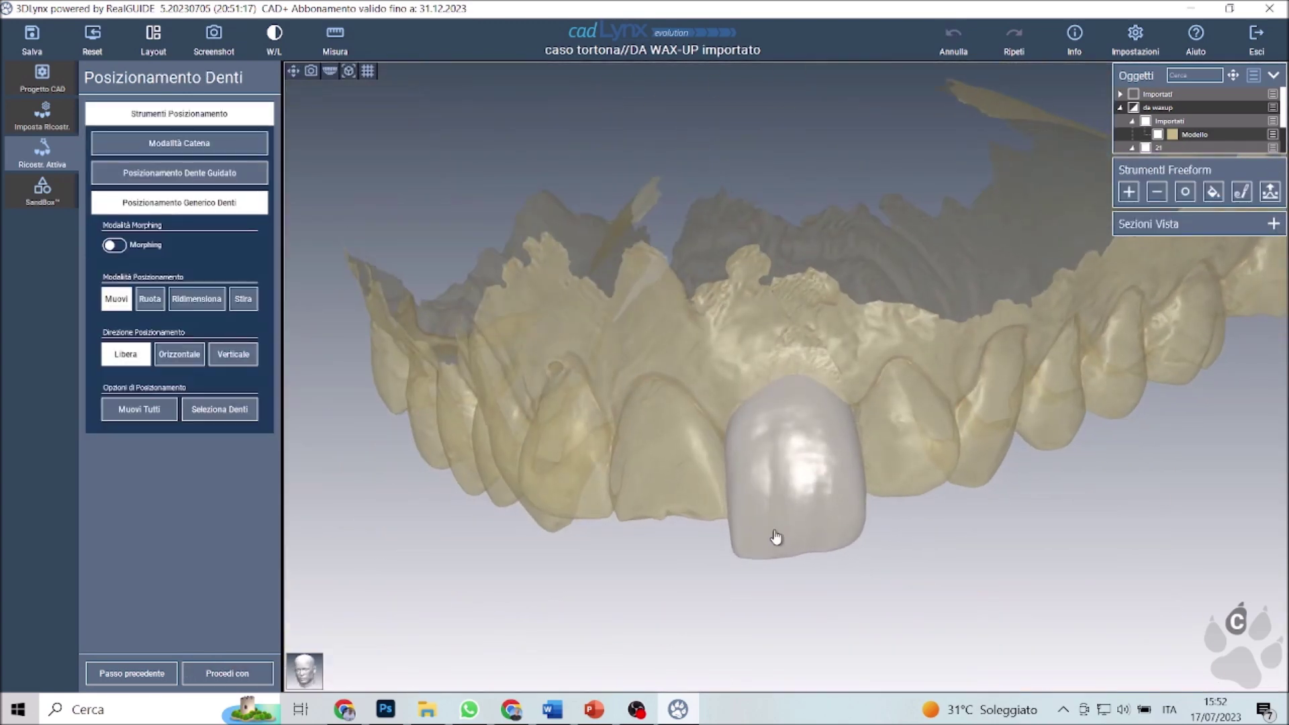
mouse_move(758, 545)
mouse_down()
mouse_move(830, 523)
mouse_move(812, 485)
mouse_up()
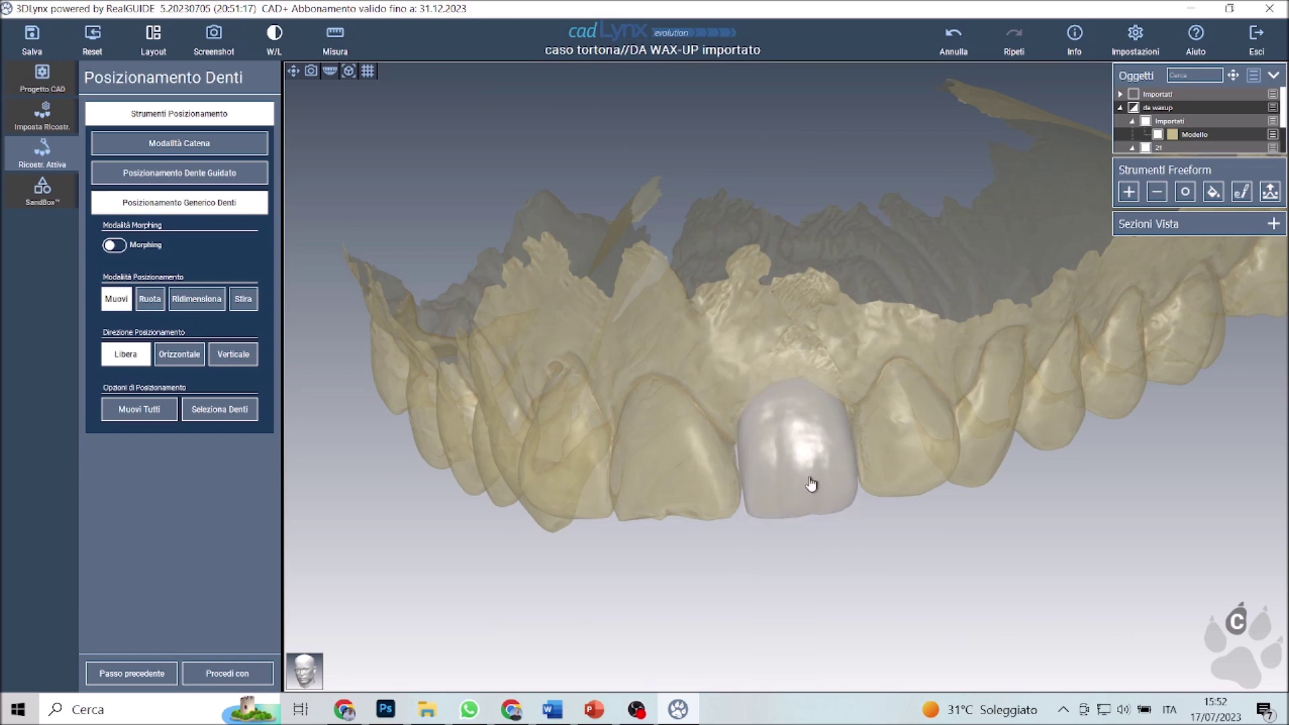
mouse_move(771, 535)
middle_down()
mouse_move(726, 256)
mouse_move(671, 340)
mouse_move(746, 454)
middle_up()
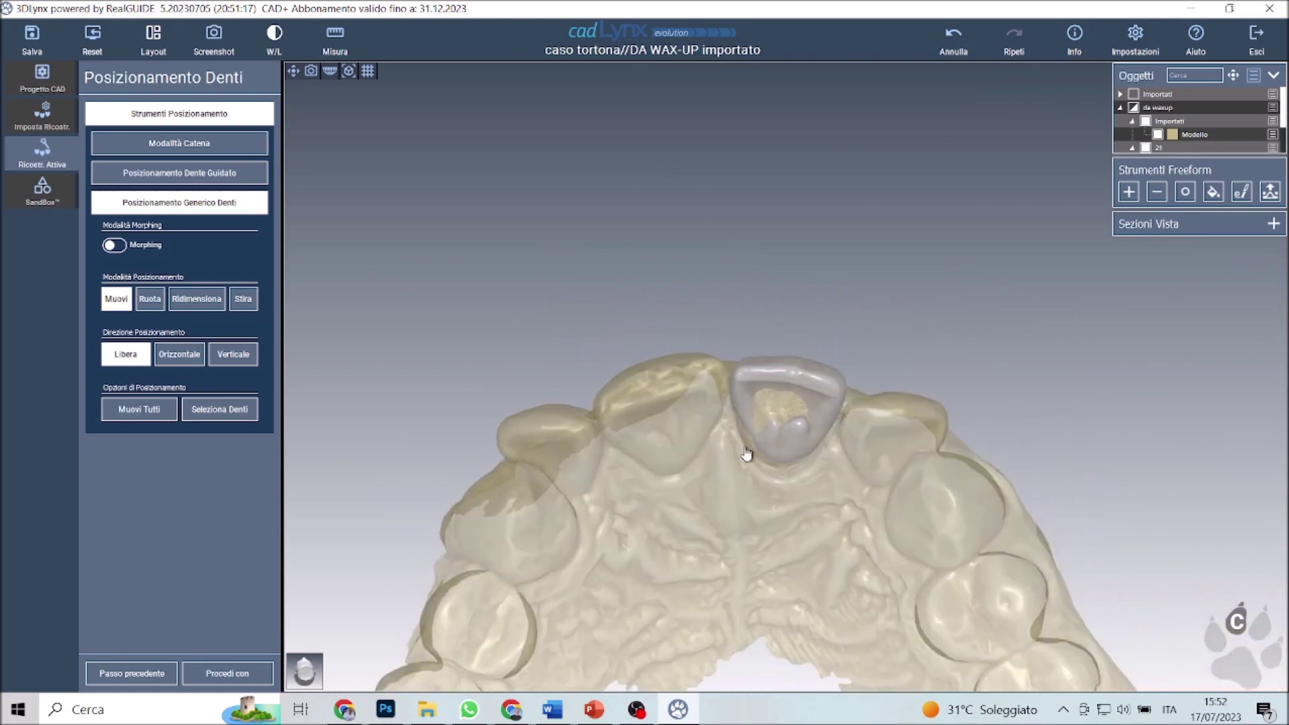
scroll(880, 544, up, 3)
scroll(865, 536, up, 2)
mouse_move(855, 439)
mouse_down()
mouse_move(838, 437)
mouse_move(834, 352)
mouse_up()
drag(928, 250, 942, 269)
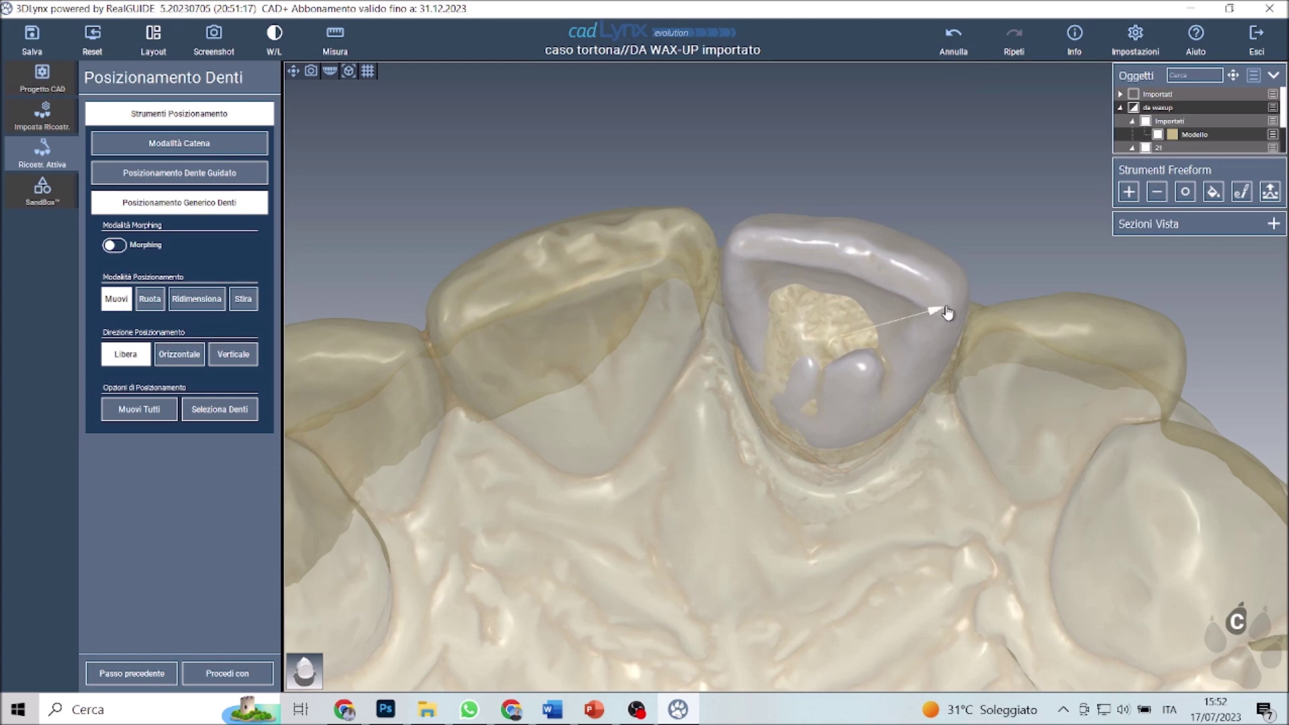
Fine-tune the crown's position within the arch and continue to the Modellazione step.
drag(947, 313, 950, 314)
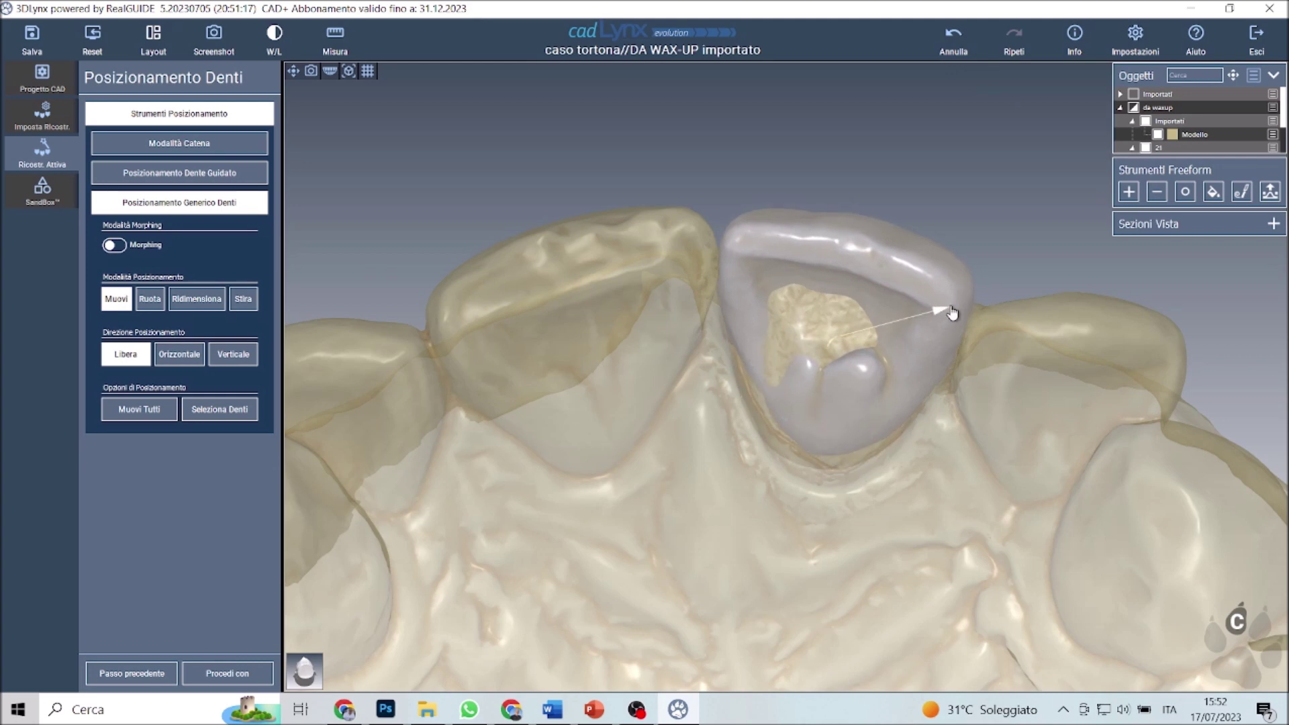
mouse_move(838, 450)
right_down()
mouse_move(1070, 420)
mouse_move(958, 509)
mouse_move(1059, 481)
mouse_move(1232, 214)
mouse_move(958, 348)
mouse_move(1053, 304)
mouse_move(990, 303)
right_up()
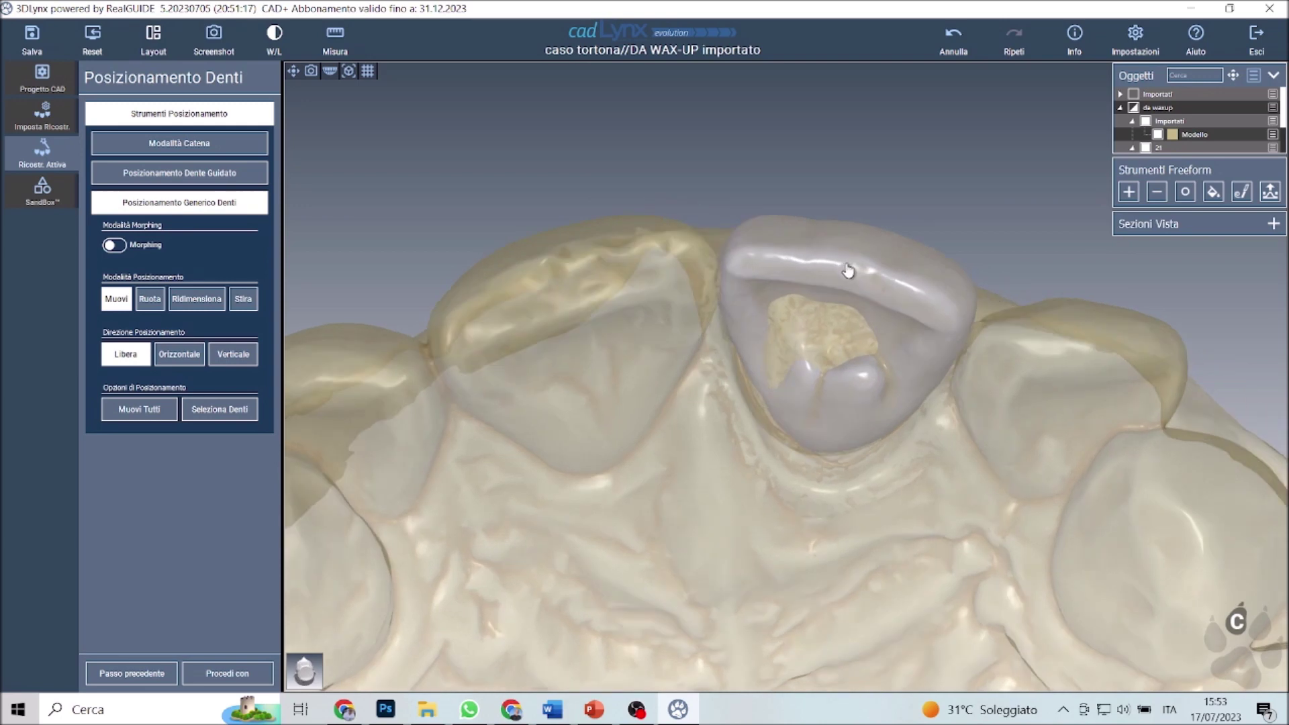
drag(848, 271, 855, 268)
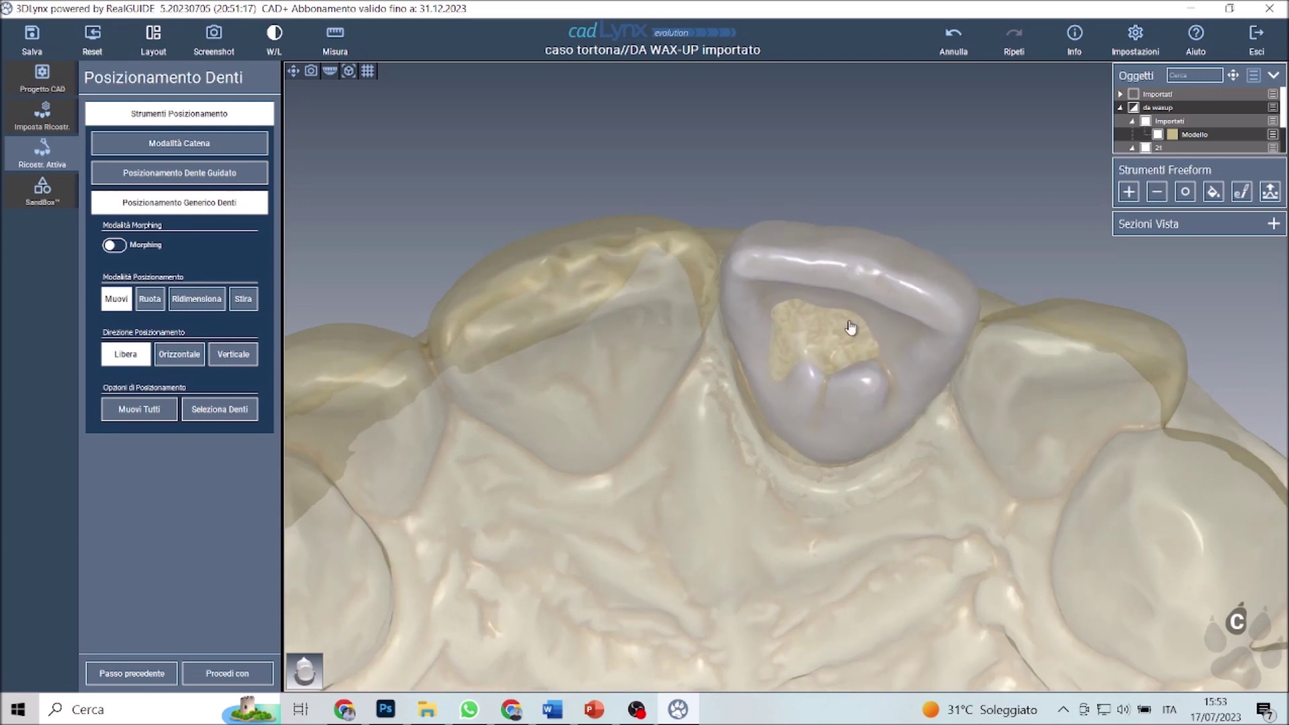
mouse_move(850, 327)
right_down()
mouse_move(777, 662)
mouse_move(752, 645)
right_up()
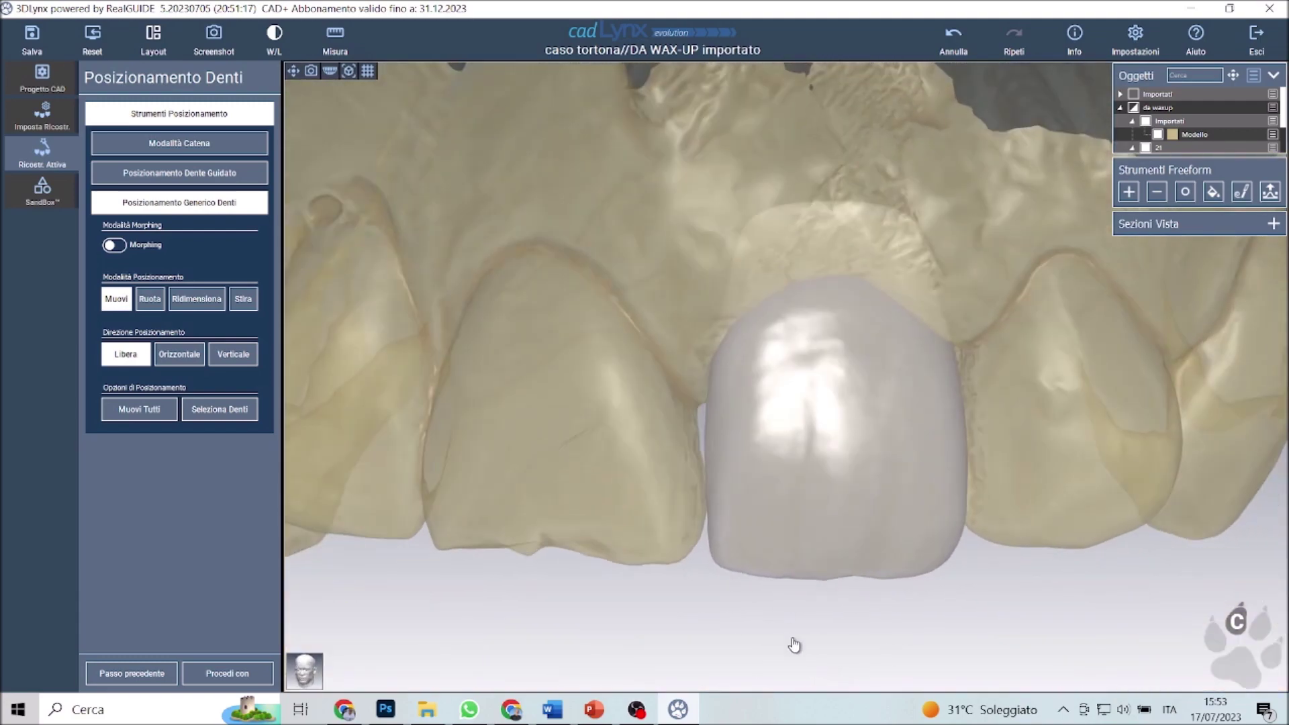
click(238, 675)
click(390, 644)
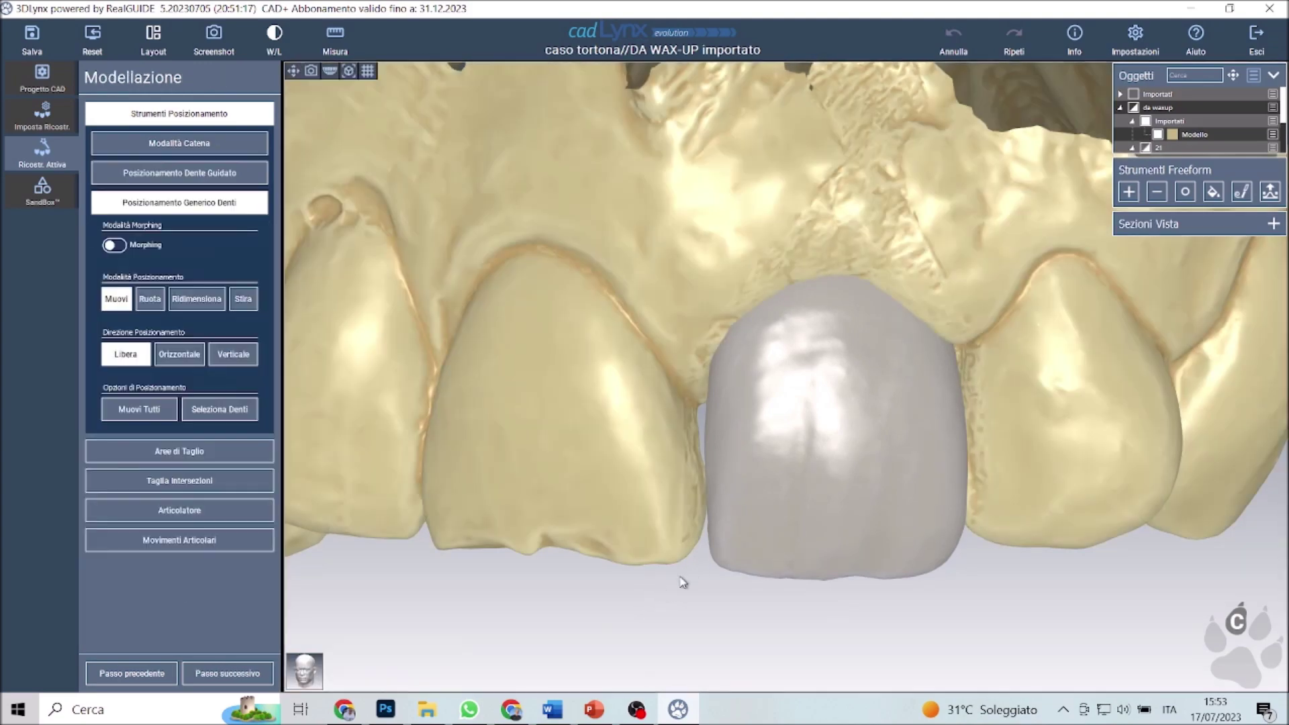
Fill the exposed patch inside the crown using the Freeform Aggiungi brush.
right_drag(683, 582, 430, 78)
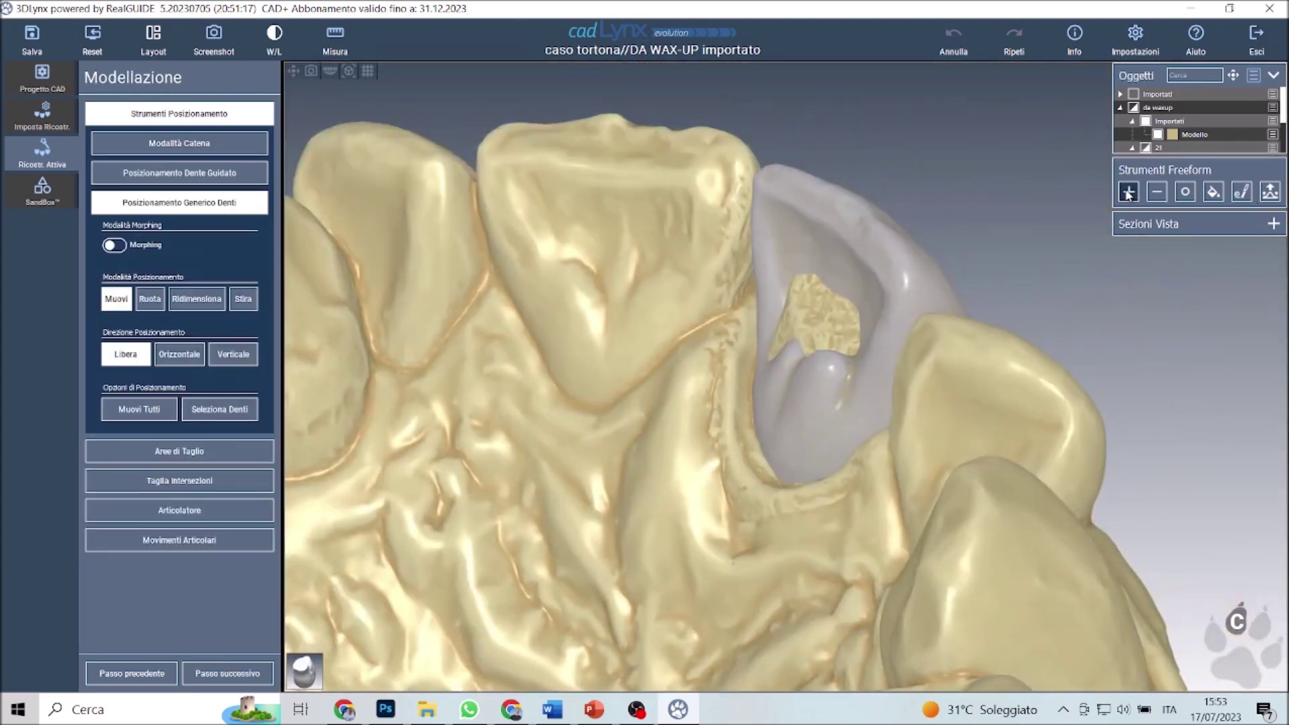
click(1128, 194)
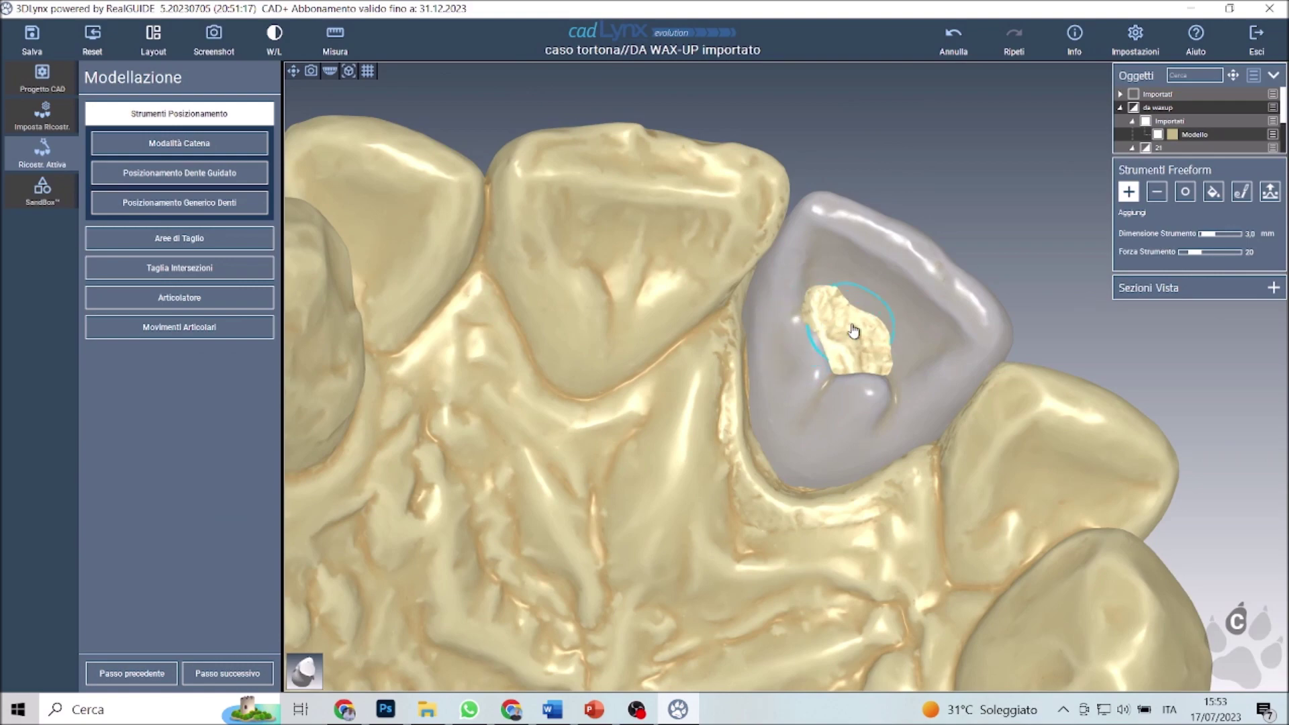
mouse_move(853, 331)
mouse_down()
mouse_move(844, 370)
mouse_move(887, 374)
mouse_up()
mouse_move(831, 512)
right_down()
mouse_move(769, 360)
mouse_move(820, 591)
mouse_move(889, 434)
mouse_move(829, 235)
right_up()
Pull the crown's cervical edge toward the gum with Trasformazione Generica Locale at 5.5 mm.
click(1270, 191)
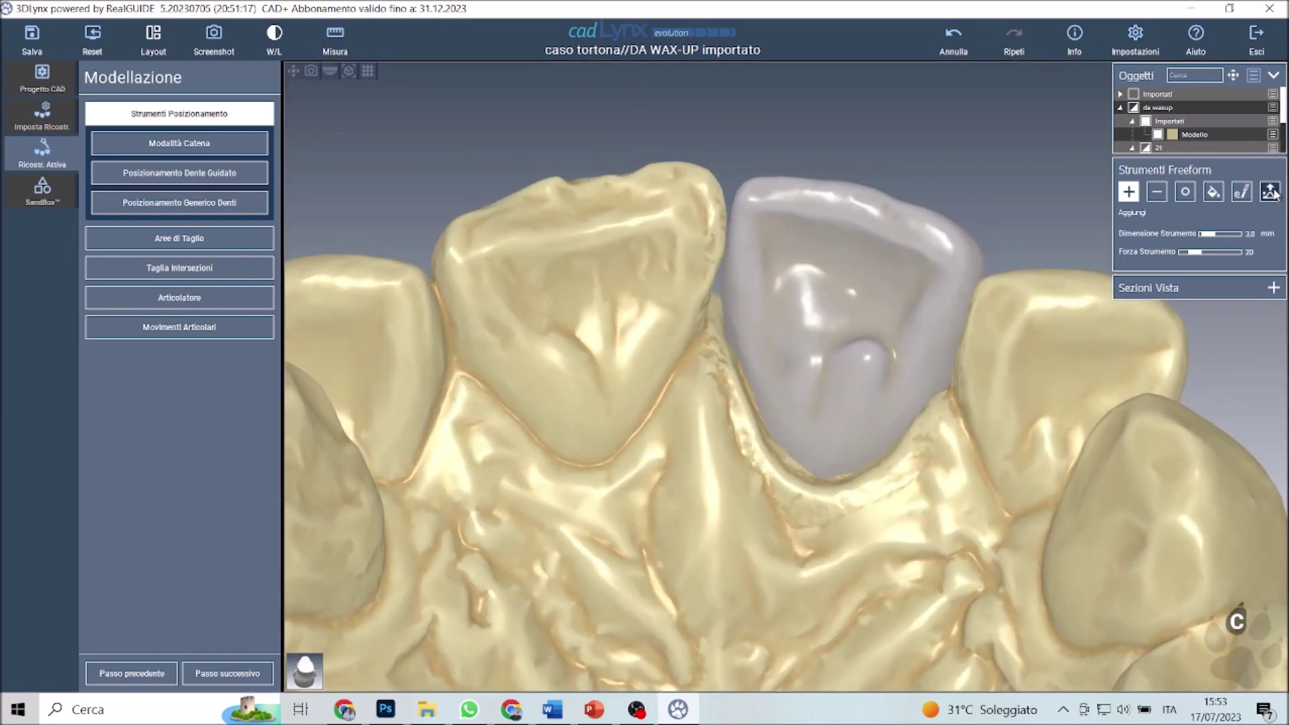
scroll(779, 423, up, 3)
scroll(778, 396, up, 2)
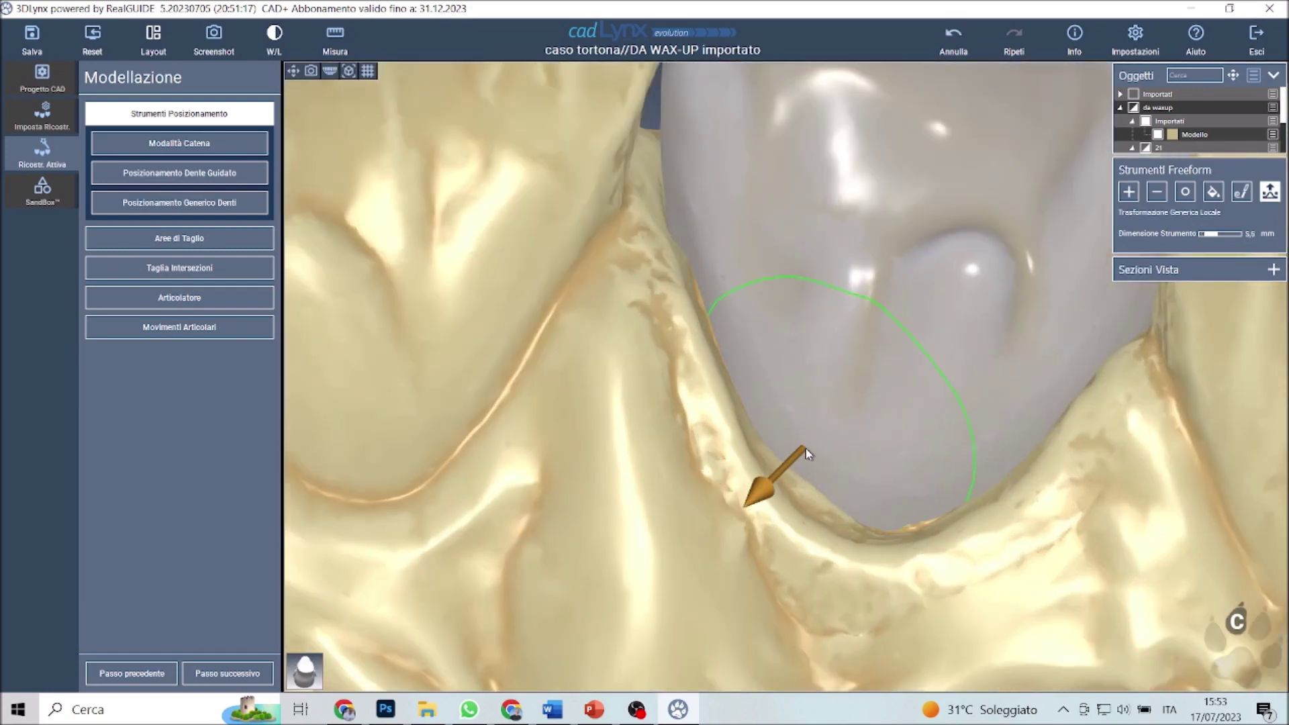
drag(806, 452, 855, 503)
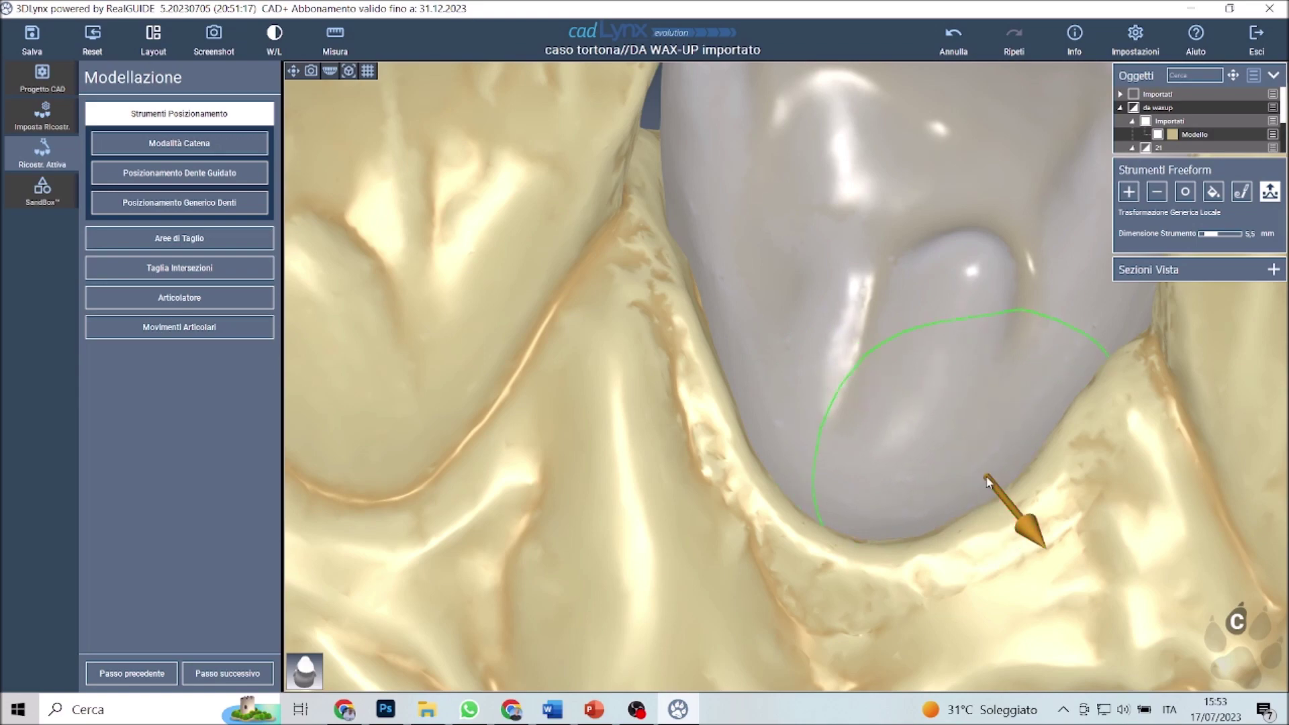
click(697, 269)
scroll(697, 272, down, 5)
scroll(806, 242, down, 4)
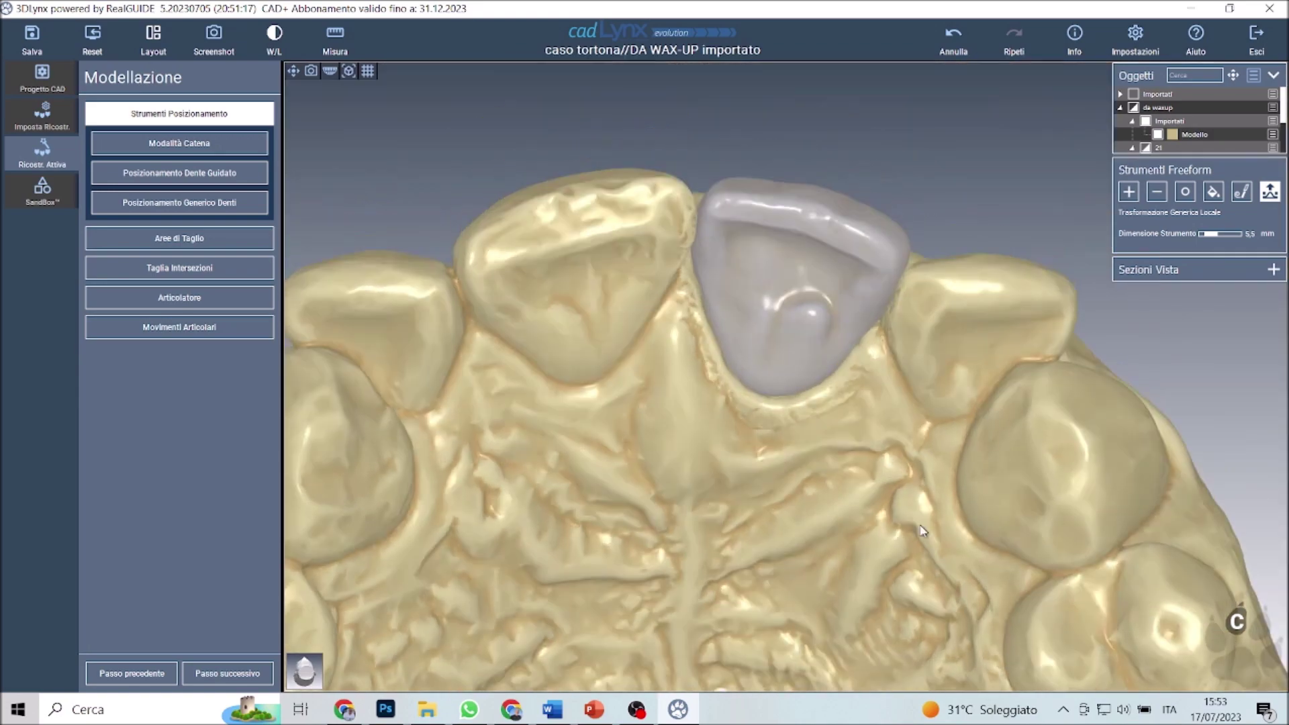
Pass through Modellazione Free Form, check the crown base, and continue to Linee di Margine.
click(262, 674)
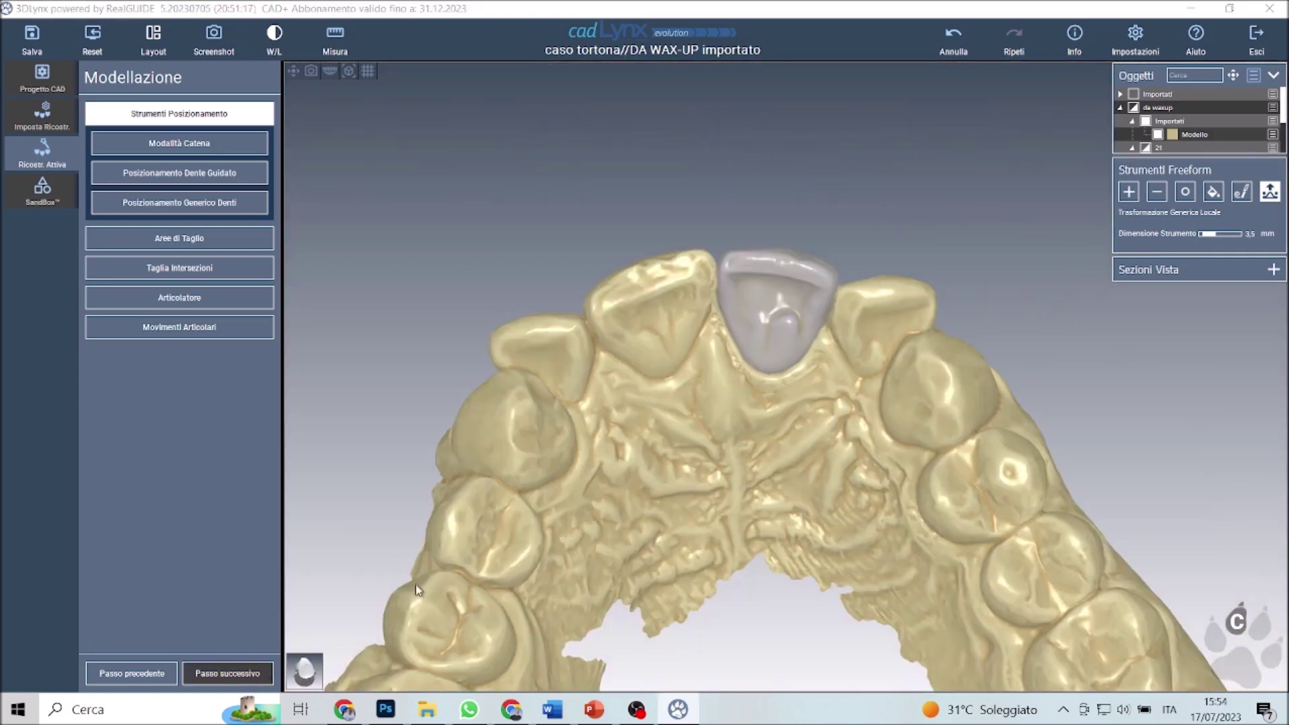
mouse_move(766, 537)
mouse_down()
mouse_move(739, 495)
mouse_move(734, 107)
mouse_move(724, 163)
mouse_move(530, 259)
mouse_up()
scroll(530, 266, up, 3)
mouse_move(880, 337)
mouse_down()
mouse_move(779, 345)
mouse_move(646, 269)
mouse_up()
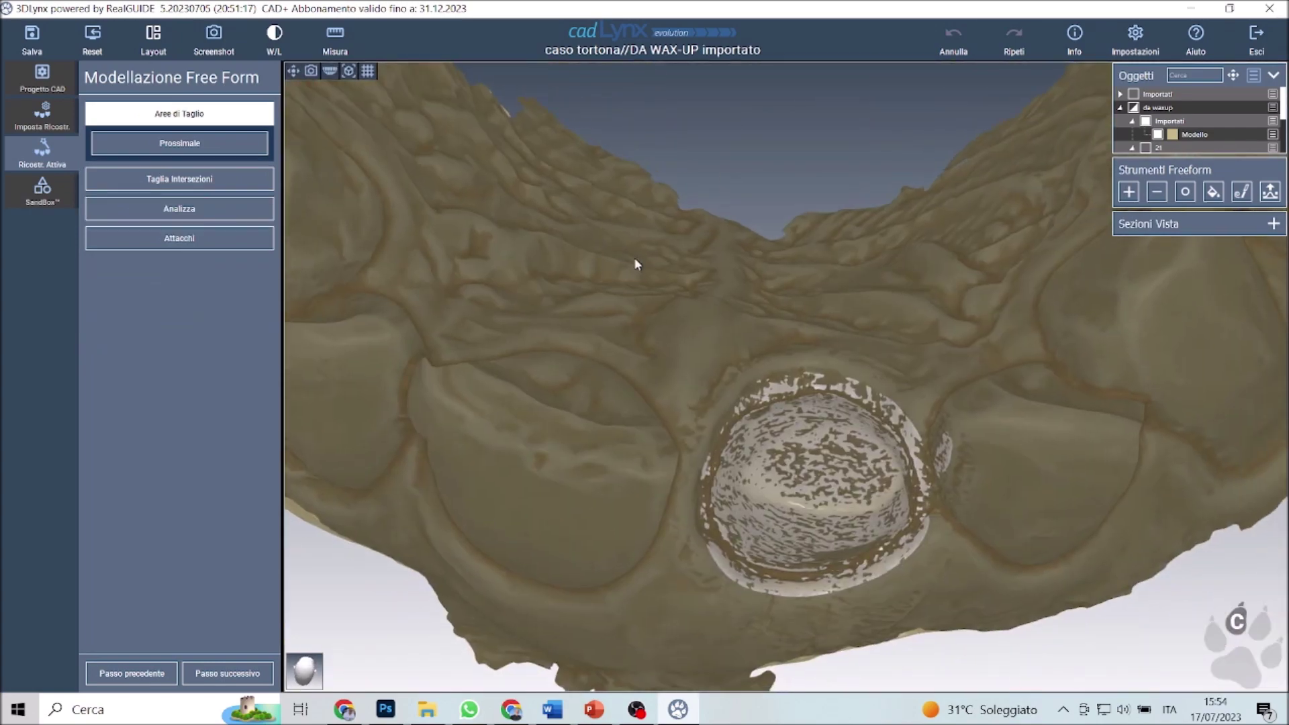
click(228, 674)
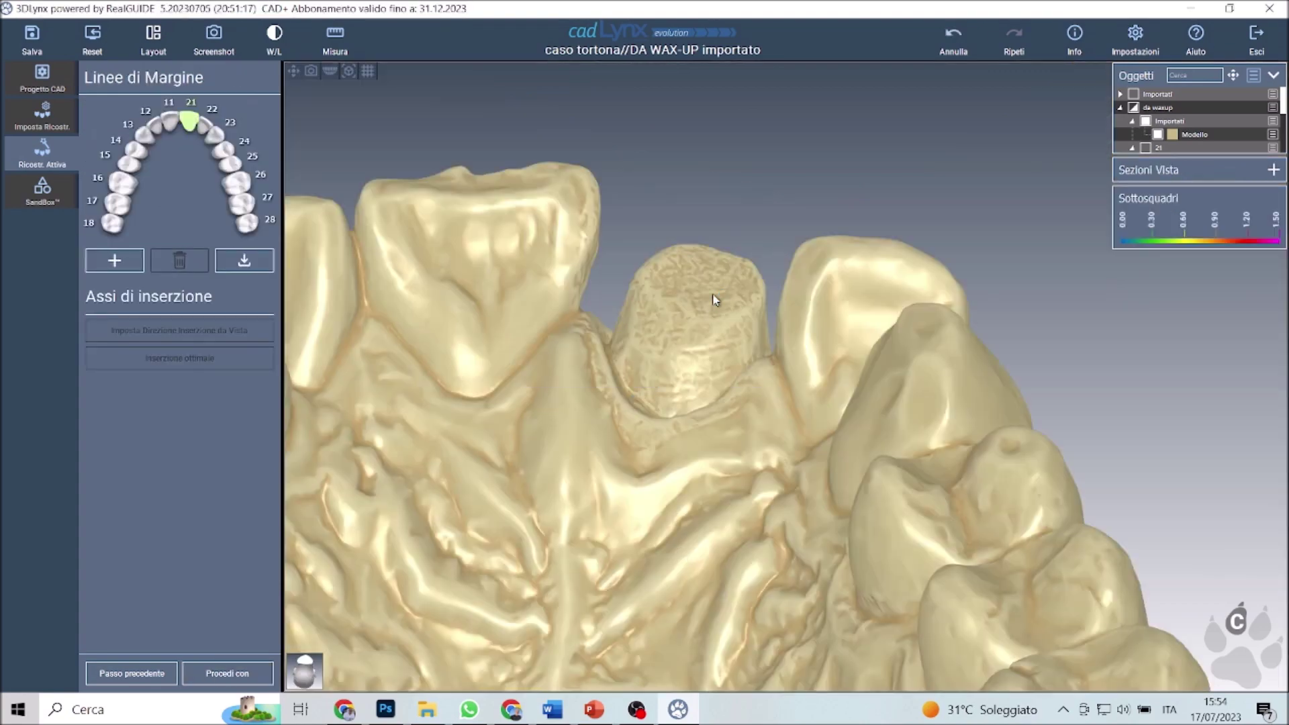
Auto-trace and extract tooth 21's margin line, then proceed with the anatomical option.
drag(376, 417, 519, 646)
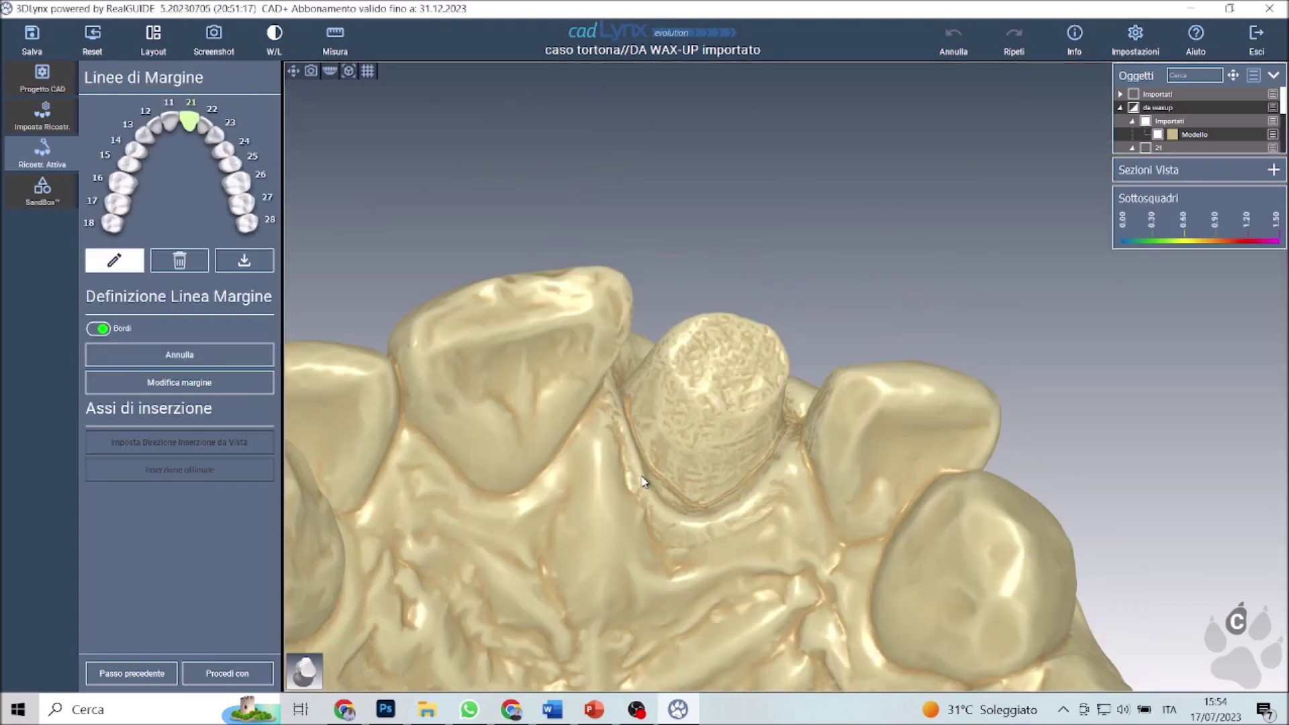
scroll(743, 489, up, 5)
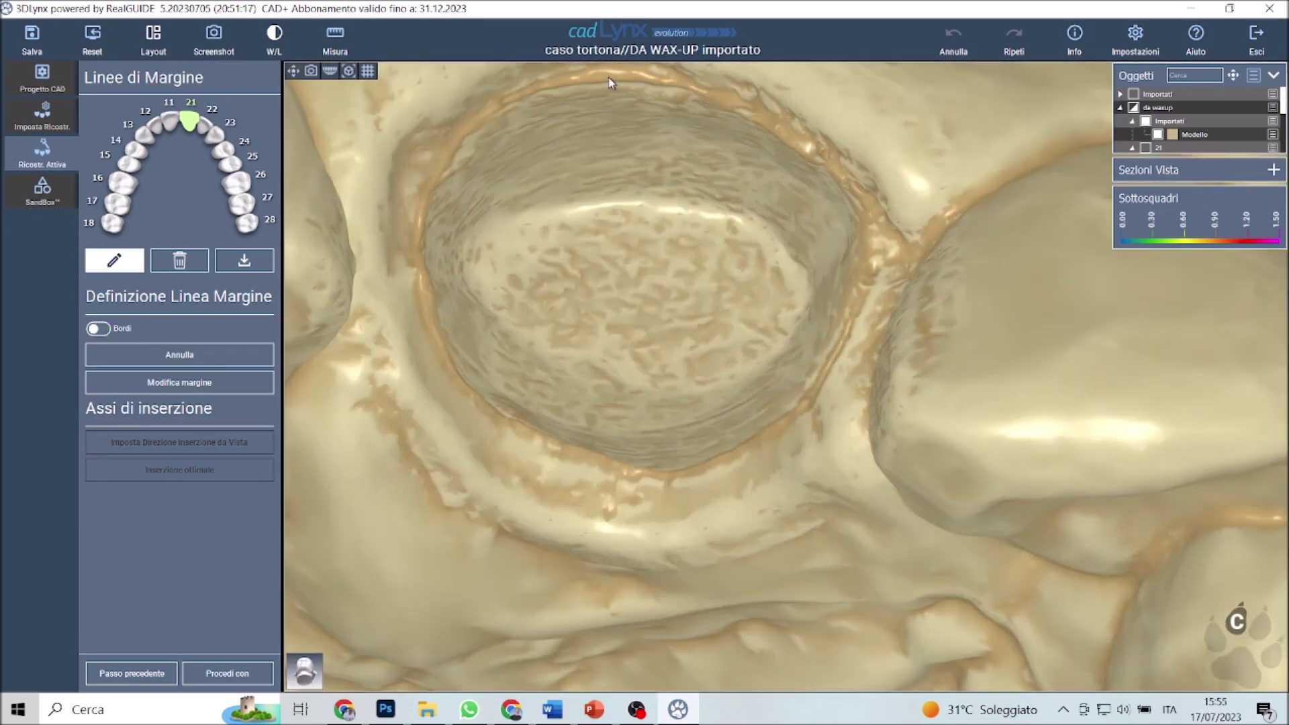
click(625, 96)
click(232, 389)
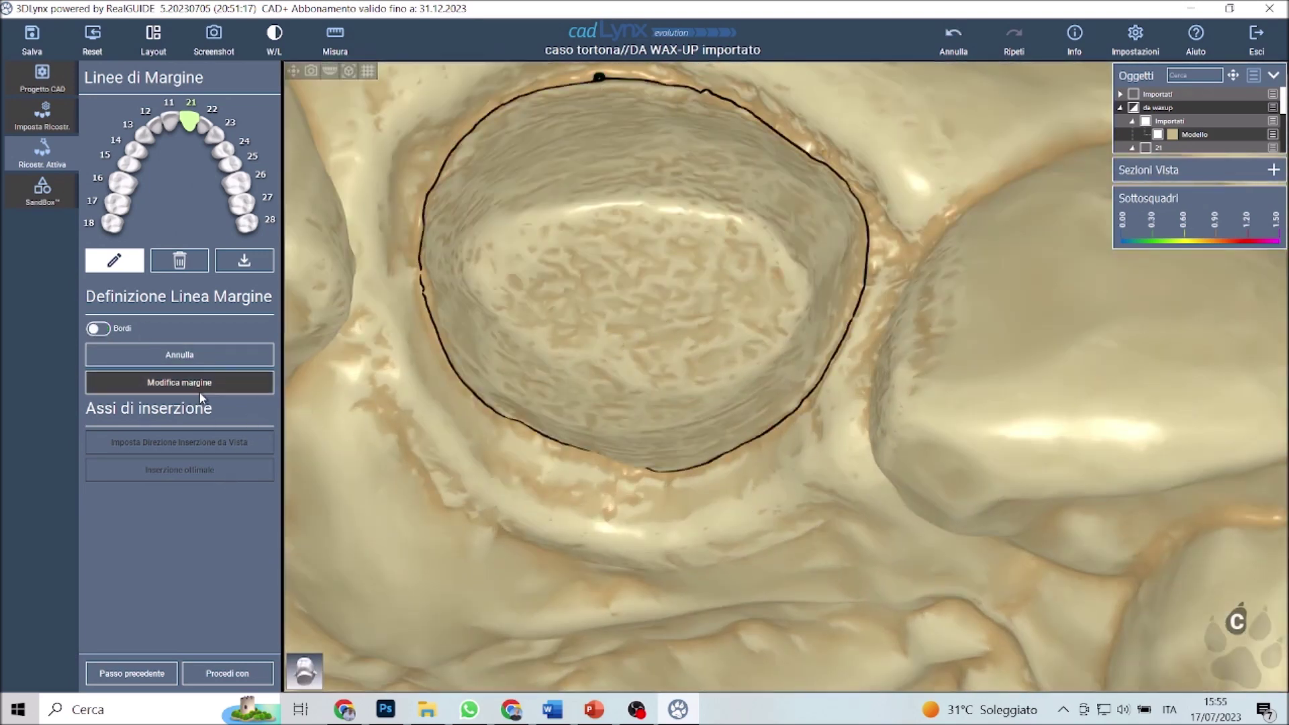
click(180, 386)
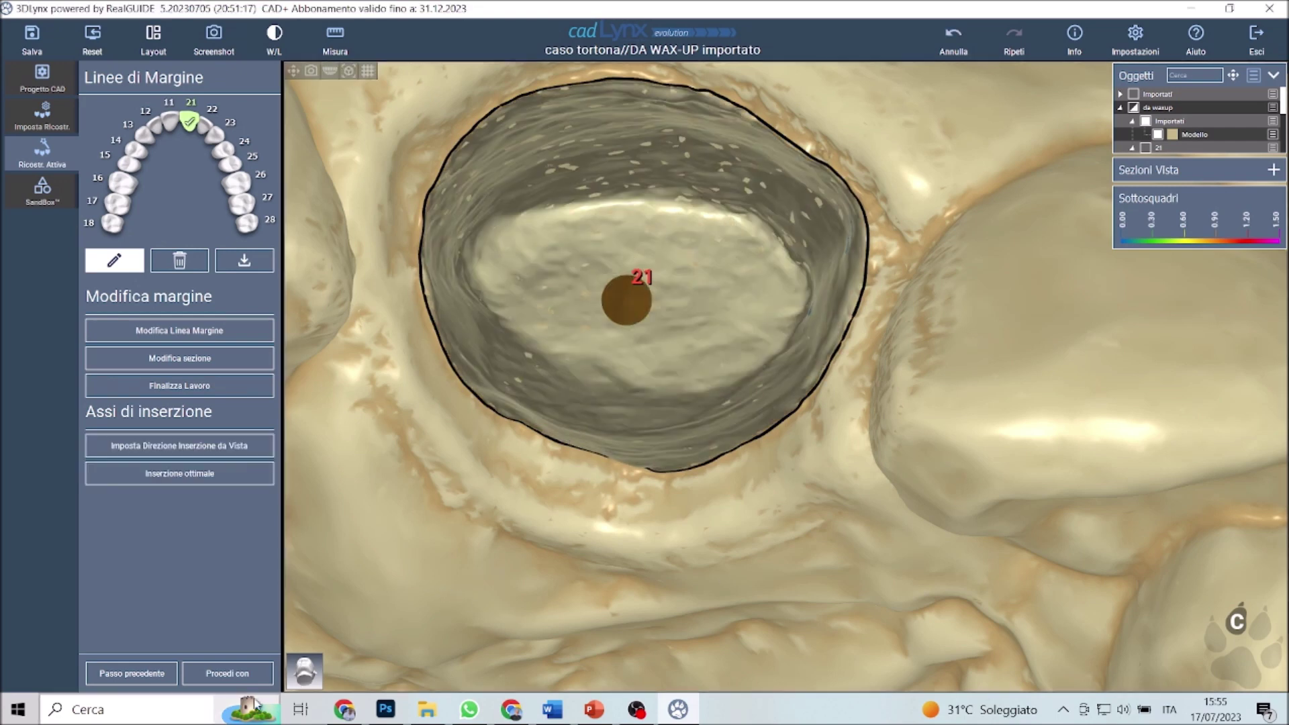
click(251, 674)
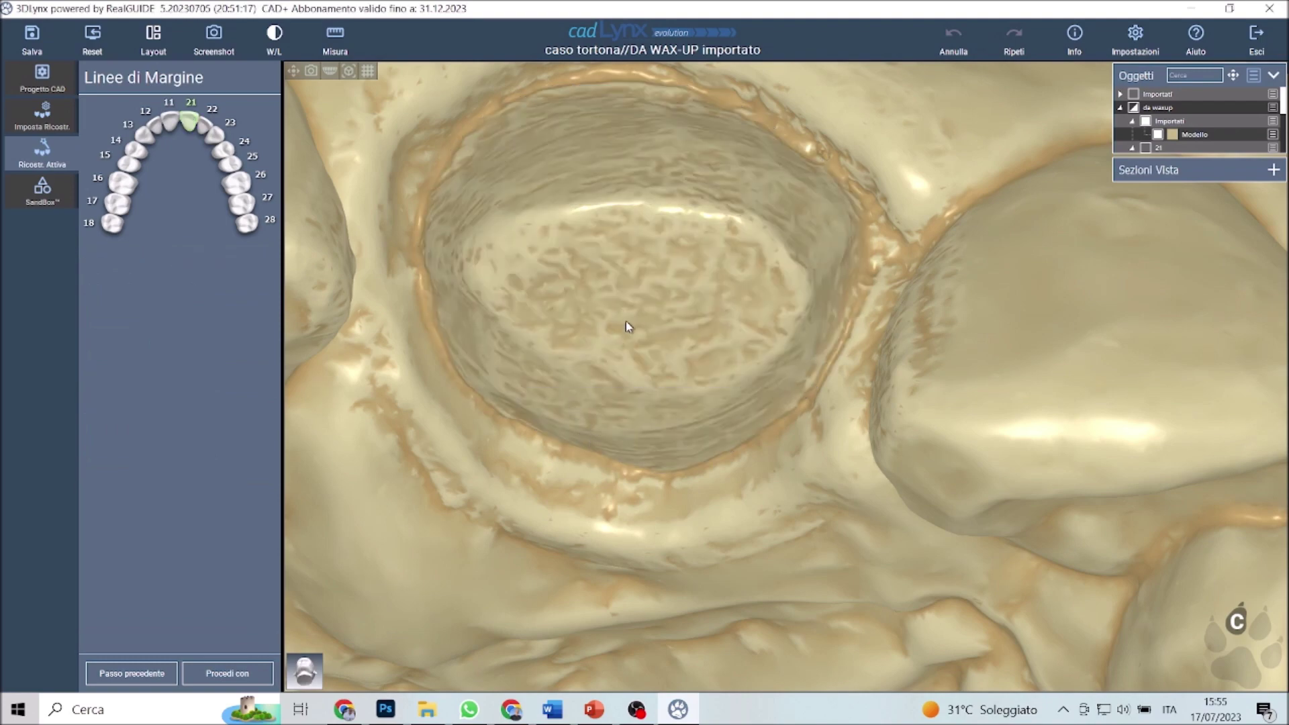
scroll(618, 330, down, 5)
Finalize the preparation mesh, run the minimum thickness step, and inspect the crown palatally.
drag(628, 339, 625, 501)
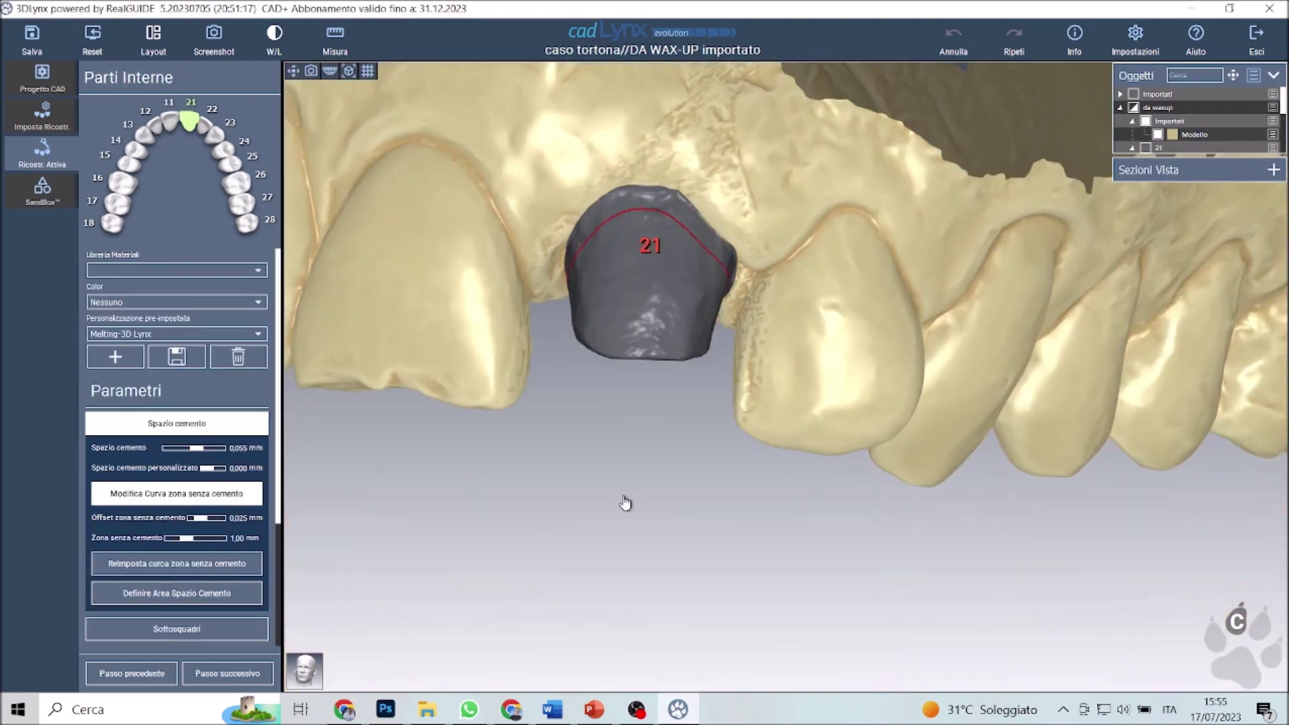
scroll(182, 603, down, 3)
click(183, 599)
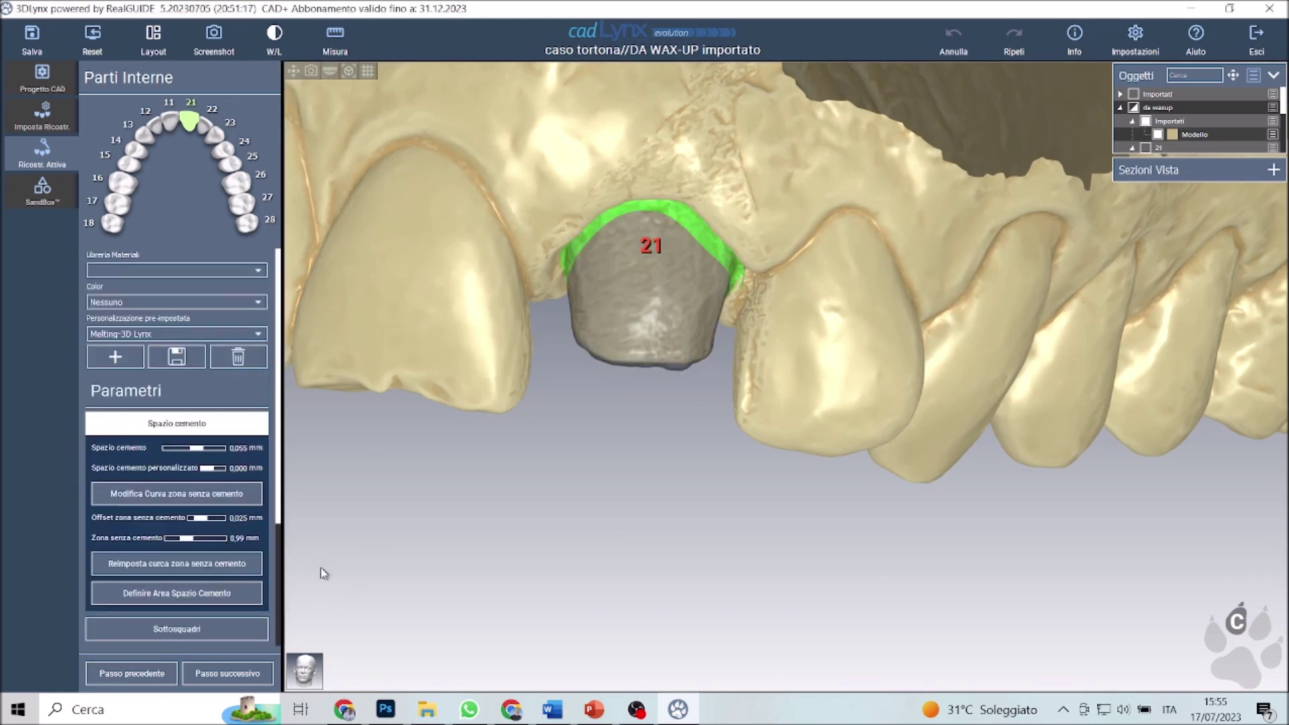
scroll(201, 591, down, 3)
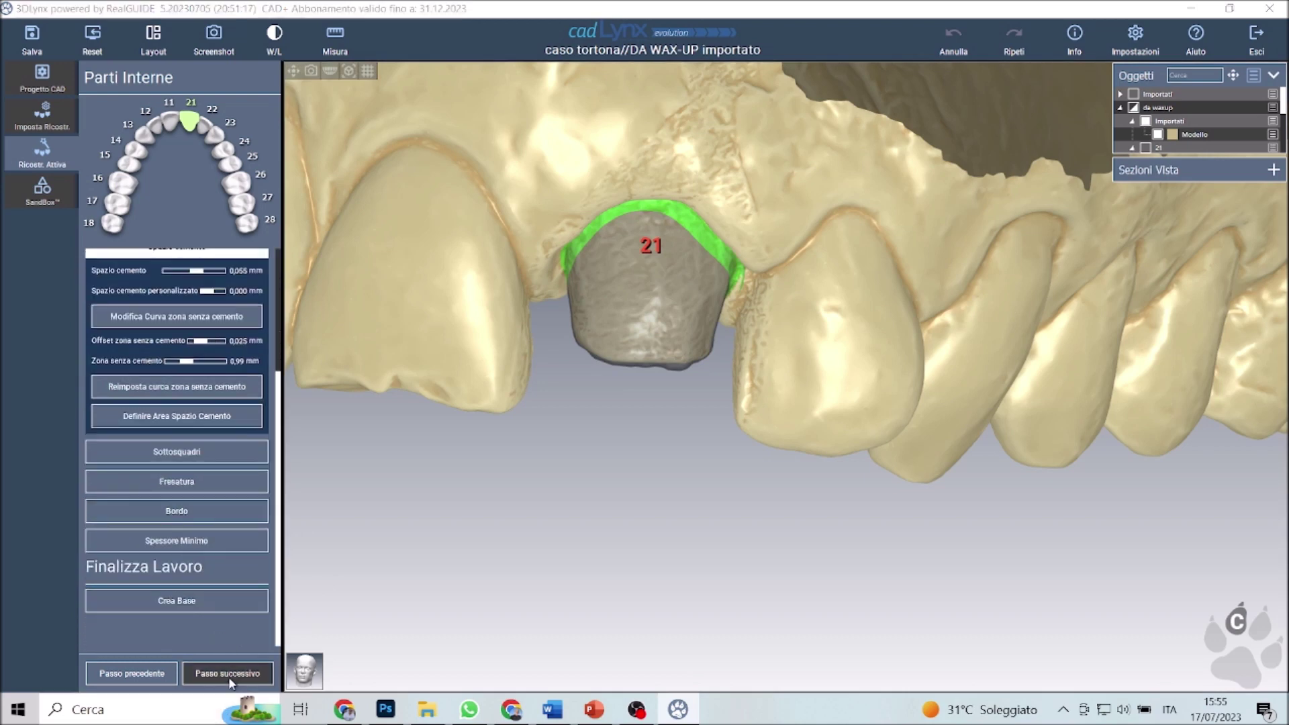
click(229, 673)
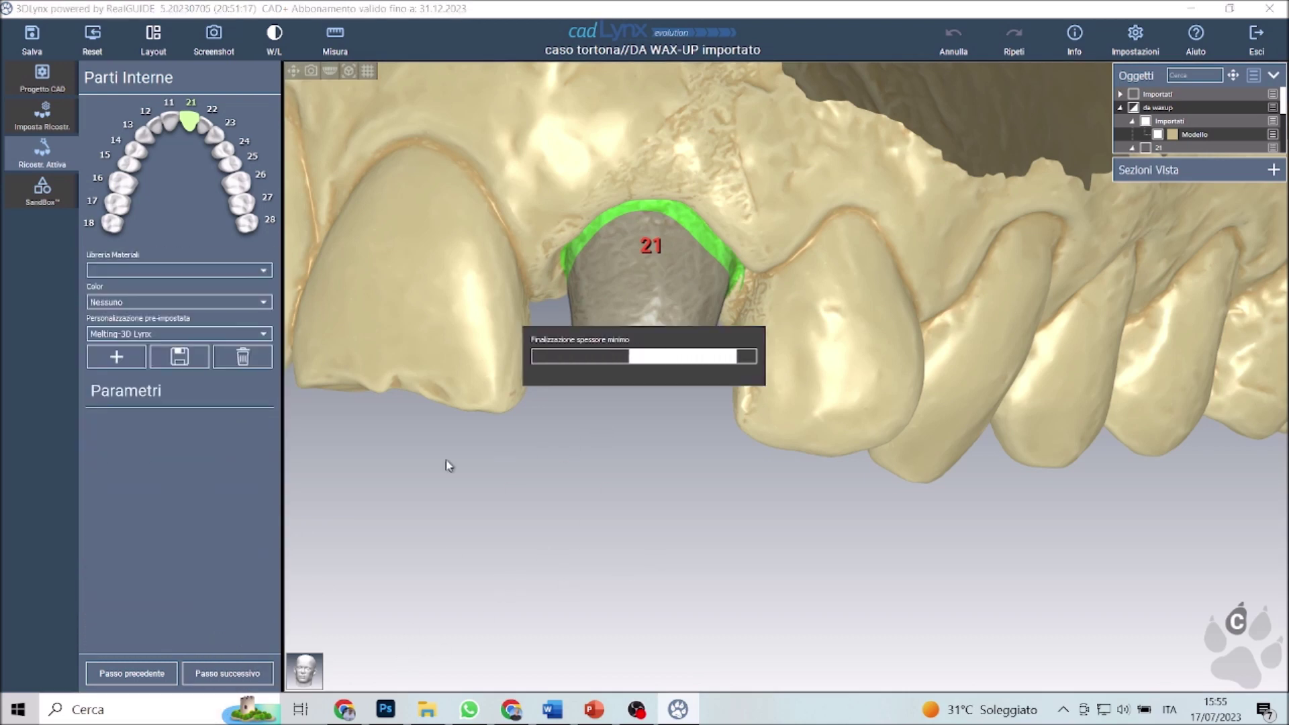
mouse_move(605, 460)
mouse_down()
mouse_move(670, 412)
mouse_move(705, 159)
mouse_up()
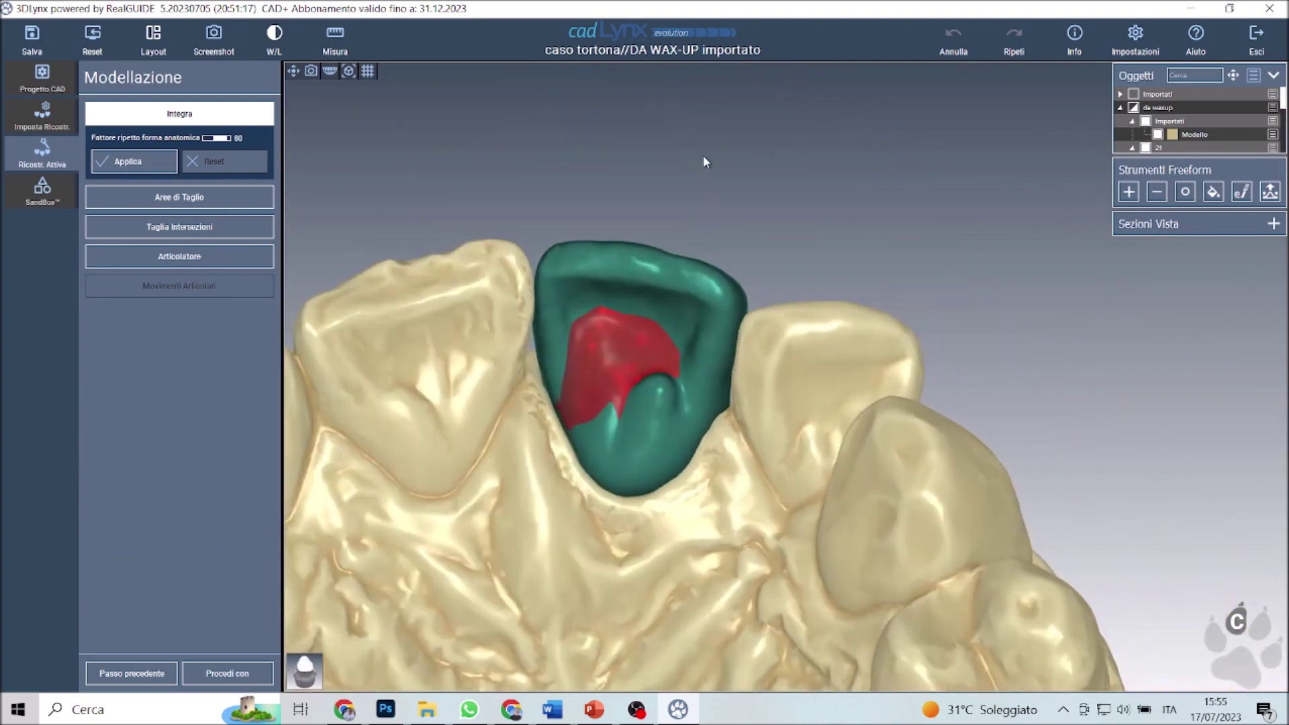
Reshape the crown with the local transform tool to remove its red patches.
click(1270, 191)
right_drag(692, 489, 742, 547)
scroll(446, 282, up, 5)
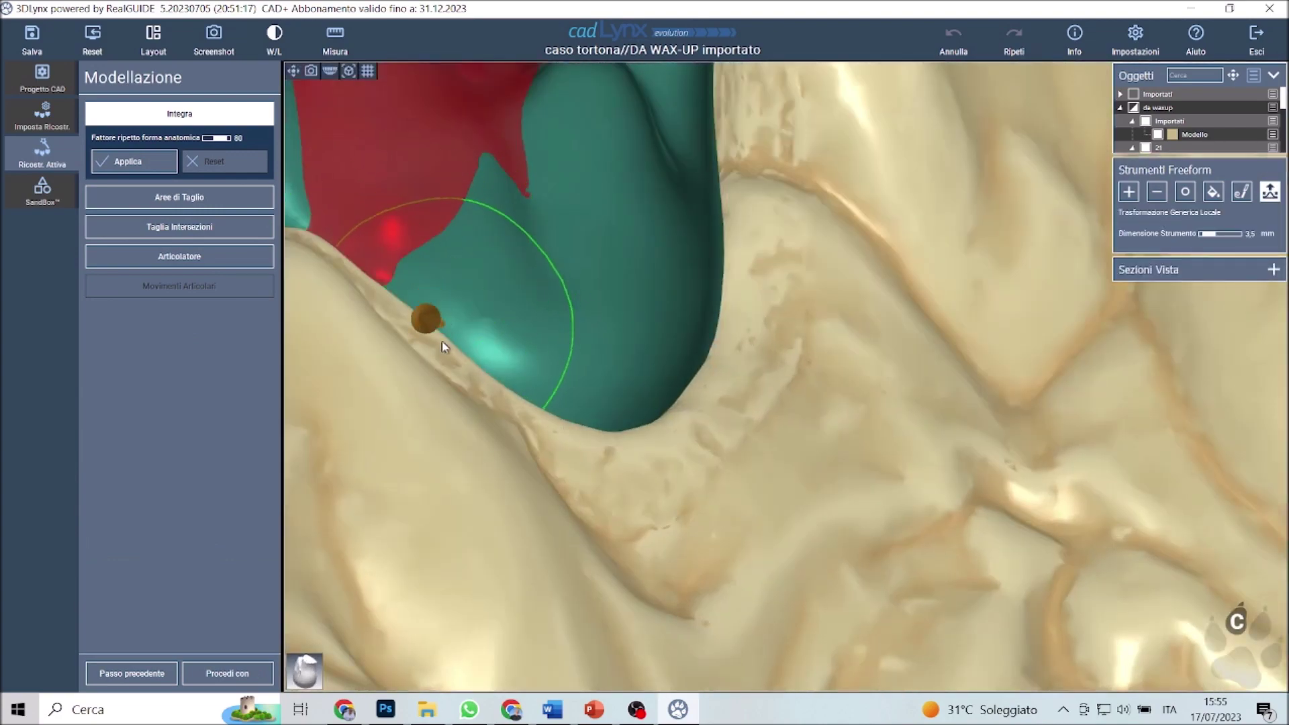
scroll(442, 342, down, 5)
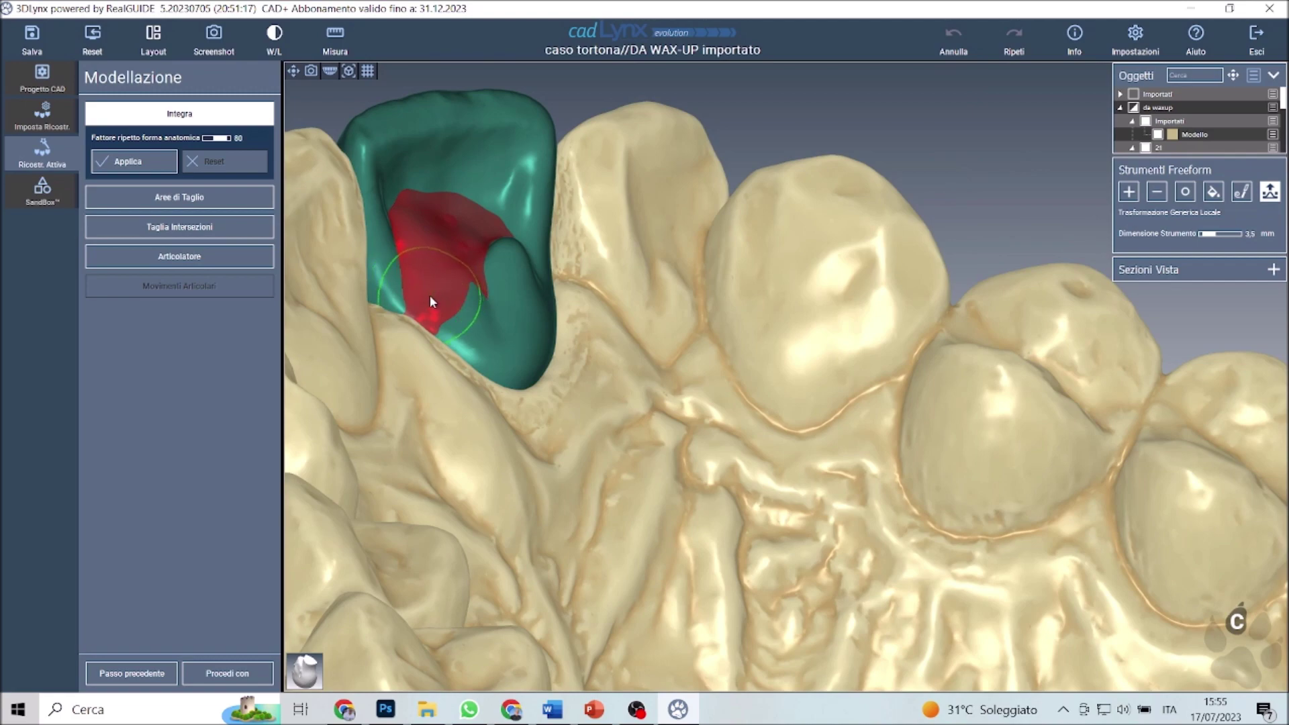
drag(430, 301, 442, 296)
right_drag(418, 311, 426, 271)
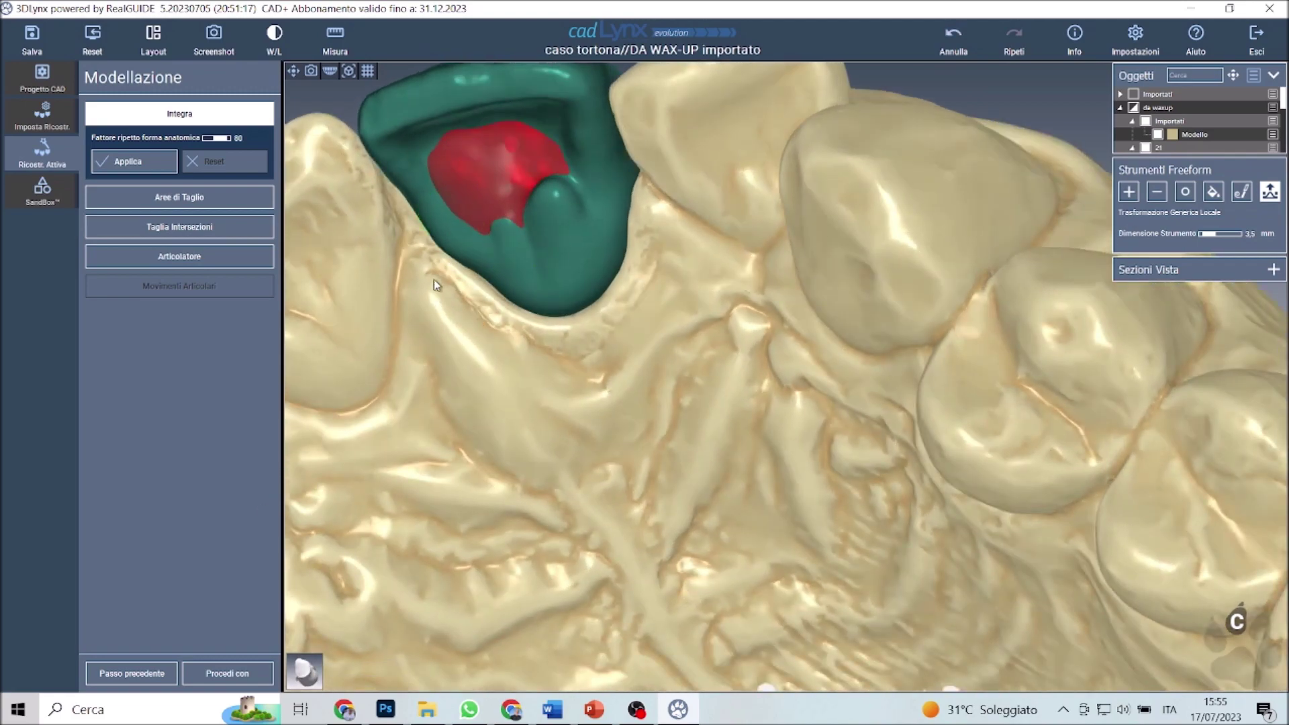
mouse_move(446, 251)
right_down()
mouse_move(657, 187)
mouse_move(497, 230)
right_up()
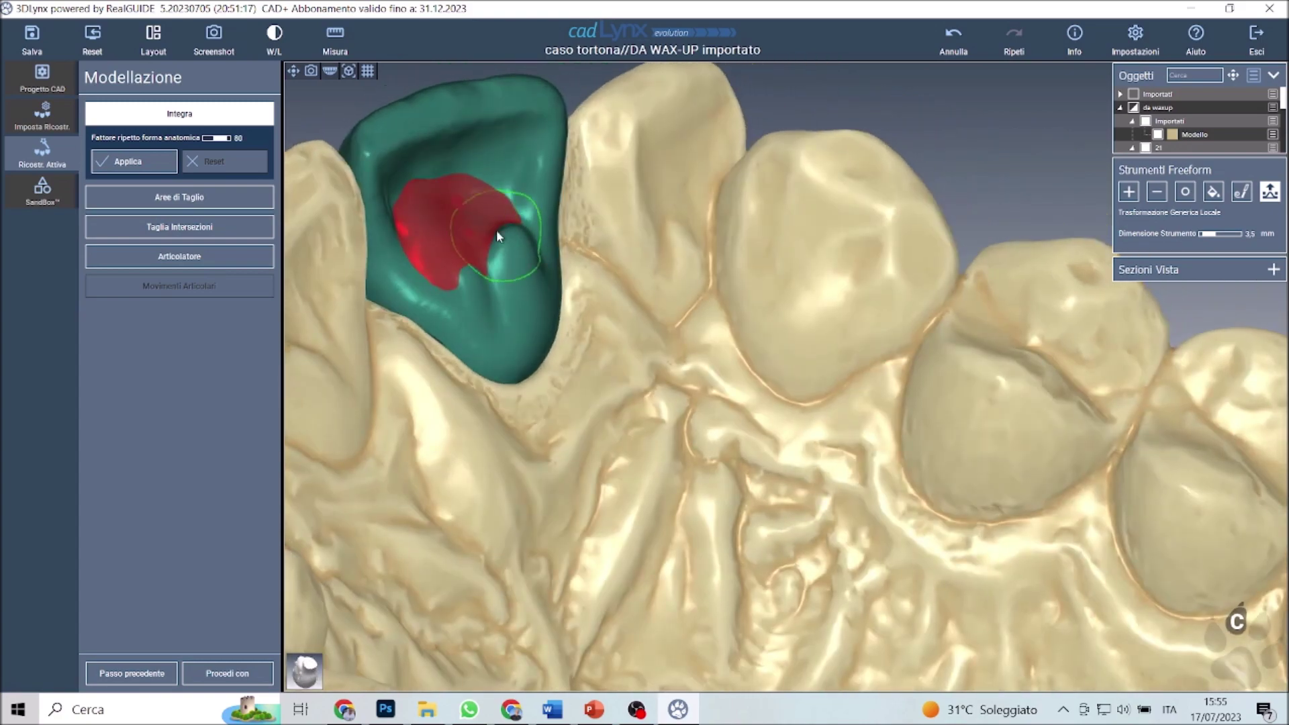
scroll(438, 248, up, 5)
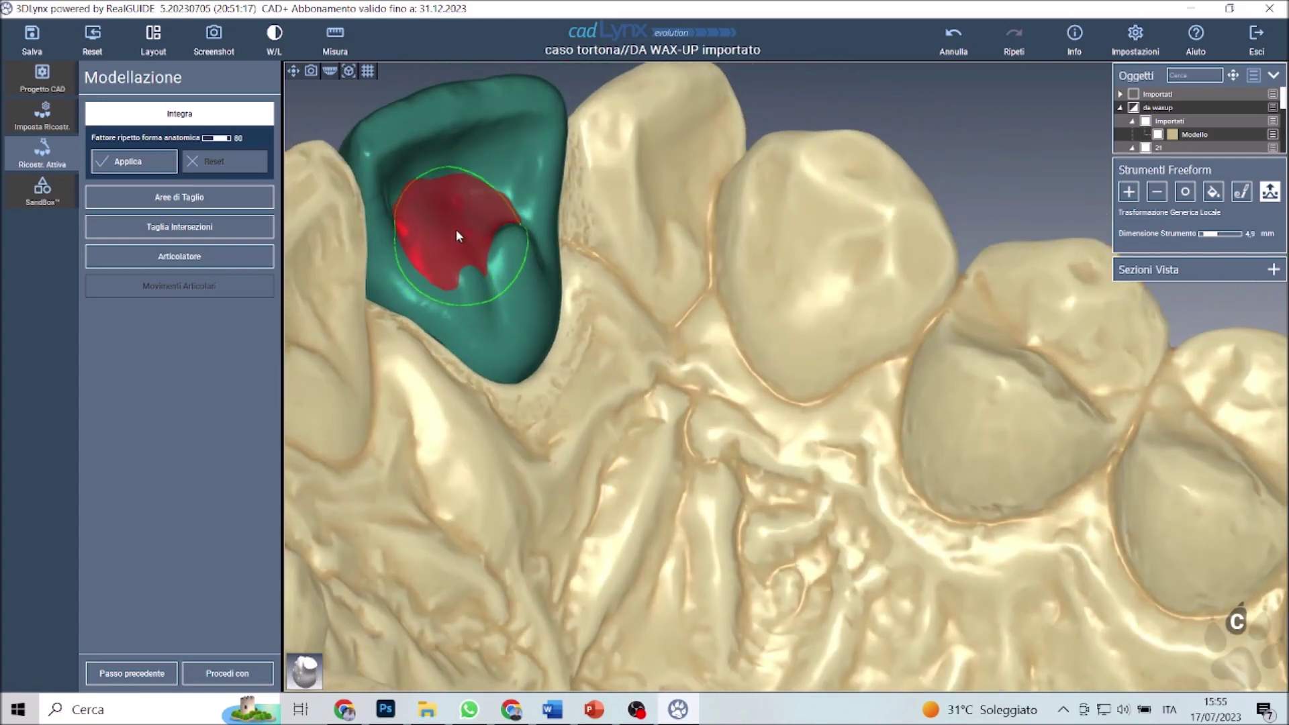
drag(435, 231, 479, 230)
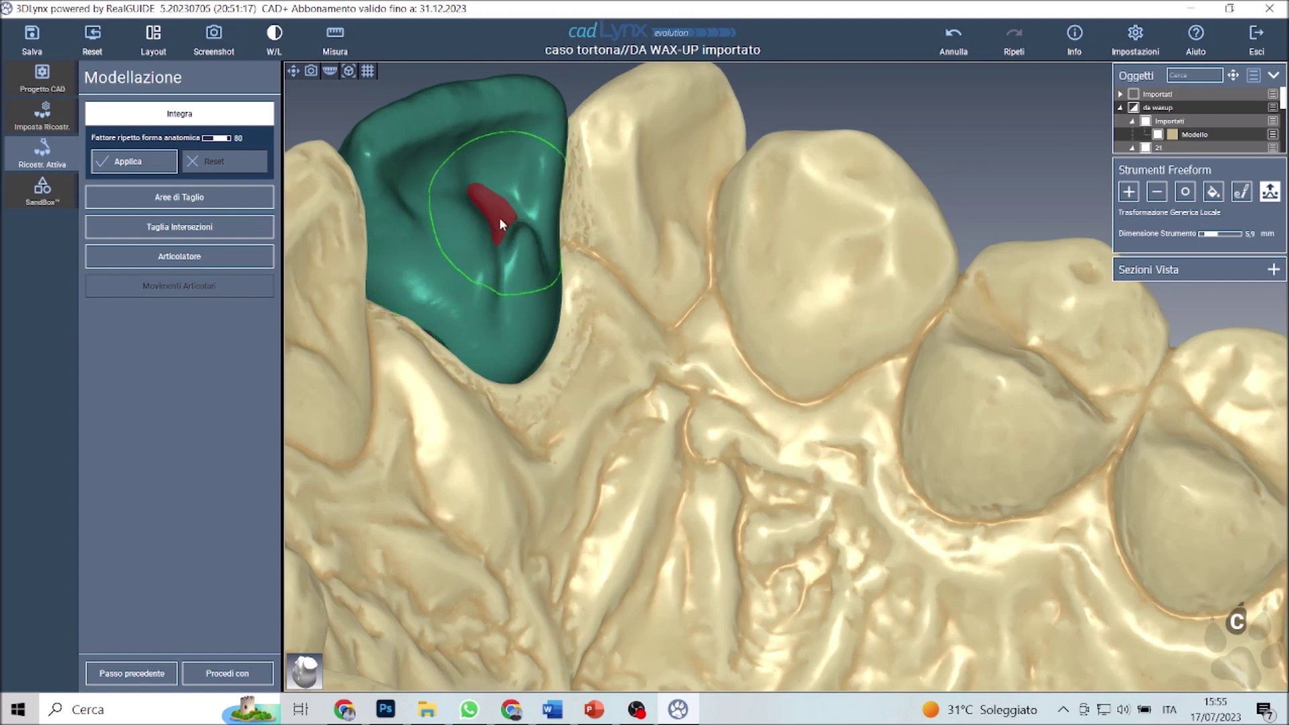
right_drag(500, 217, 545, 158)
drag(555, 164, 544, 175)
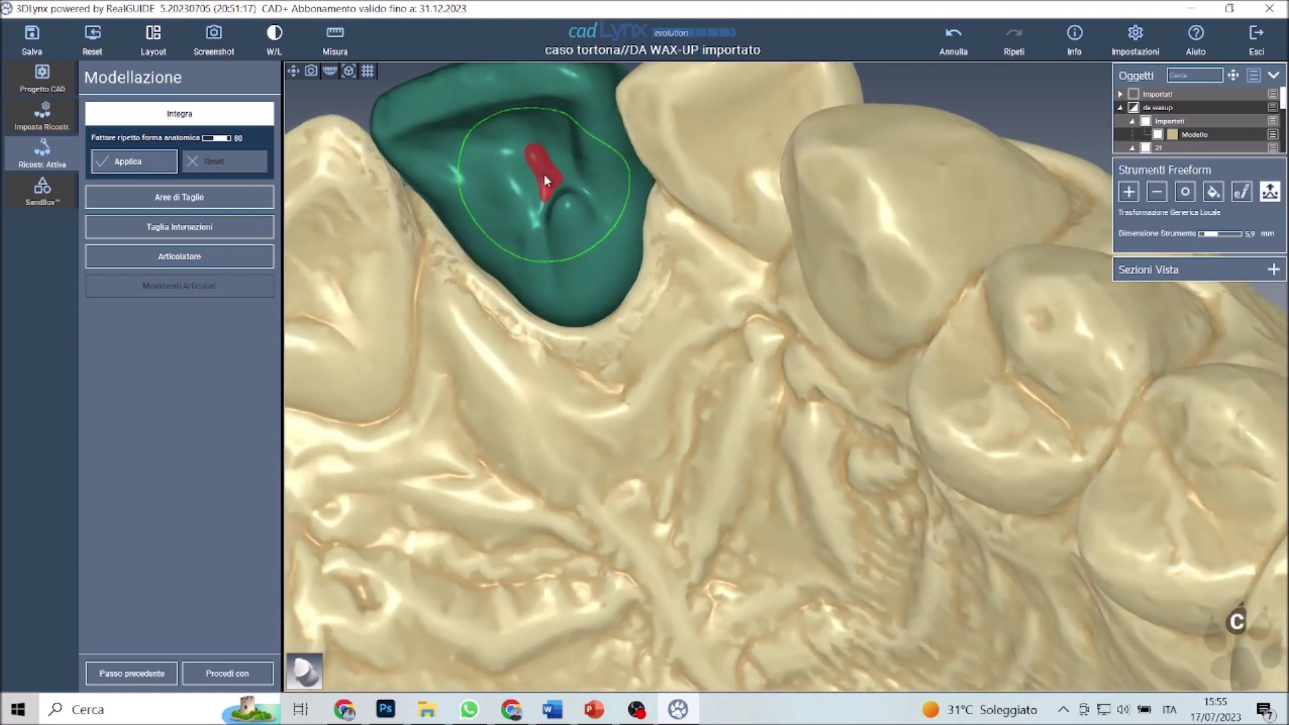
Smooth the crown surface with Liscia at 2.8 mm, strength 67.
click(1186, 193)
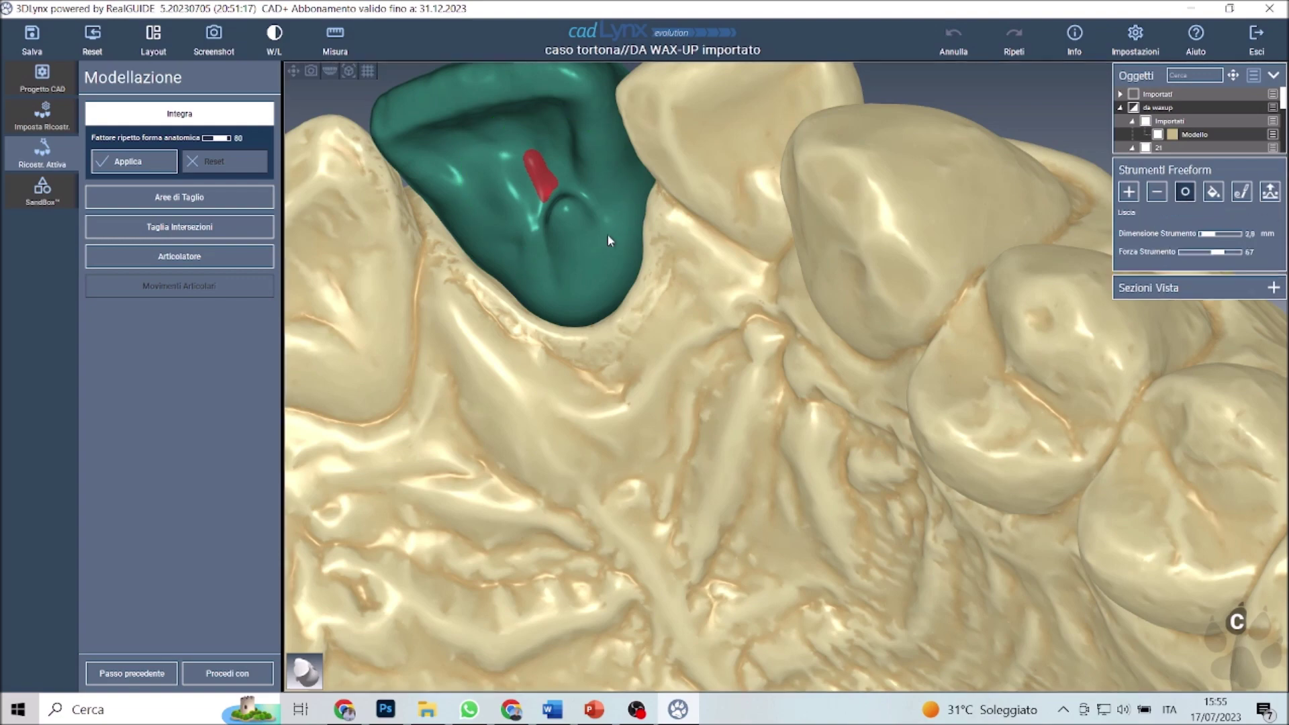
mouse_move(518, 196)
mouse_down()
mouse_move(529, 202)
mouse_move(454, 190)
mouse_up()
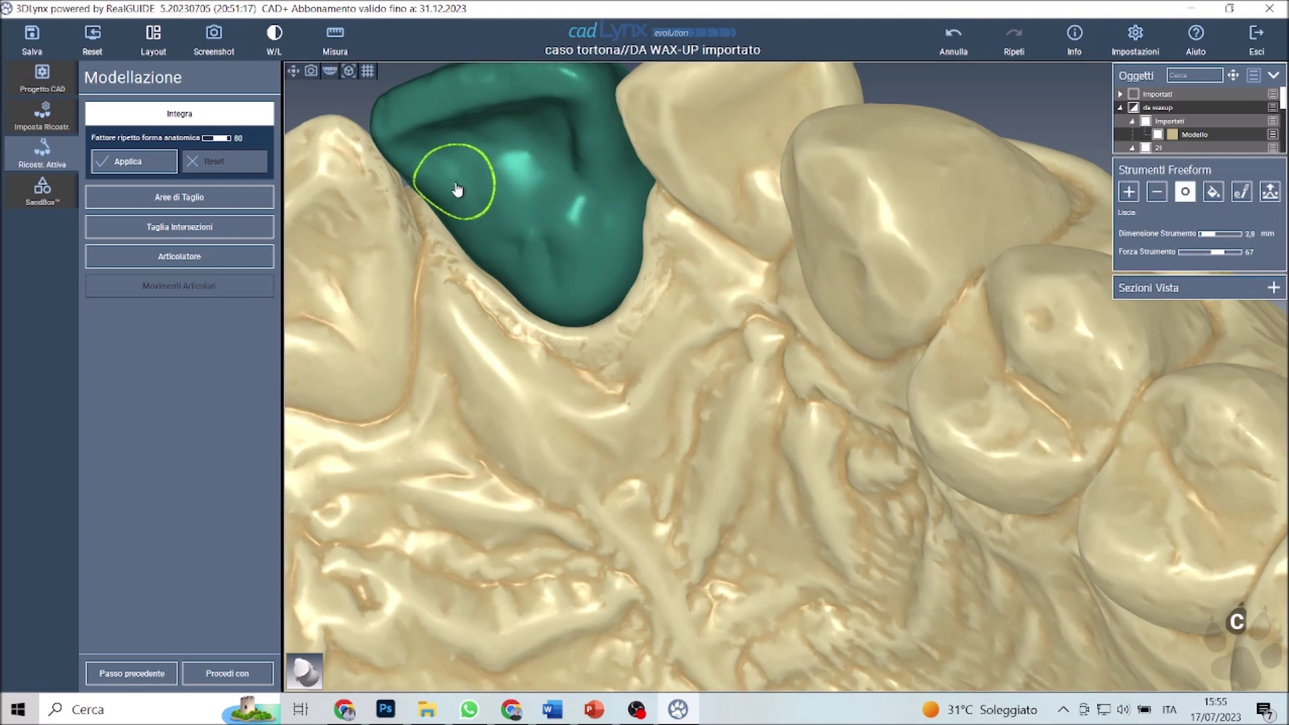
right_drag(455, 190, 511, 361)
right_drag(676, 668, 627, 507)
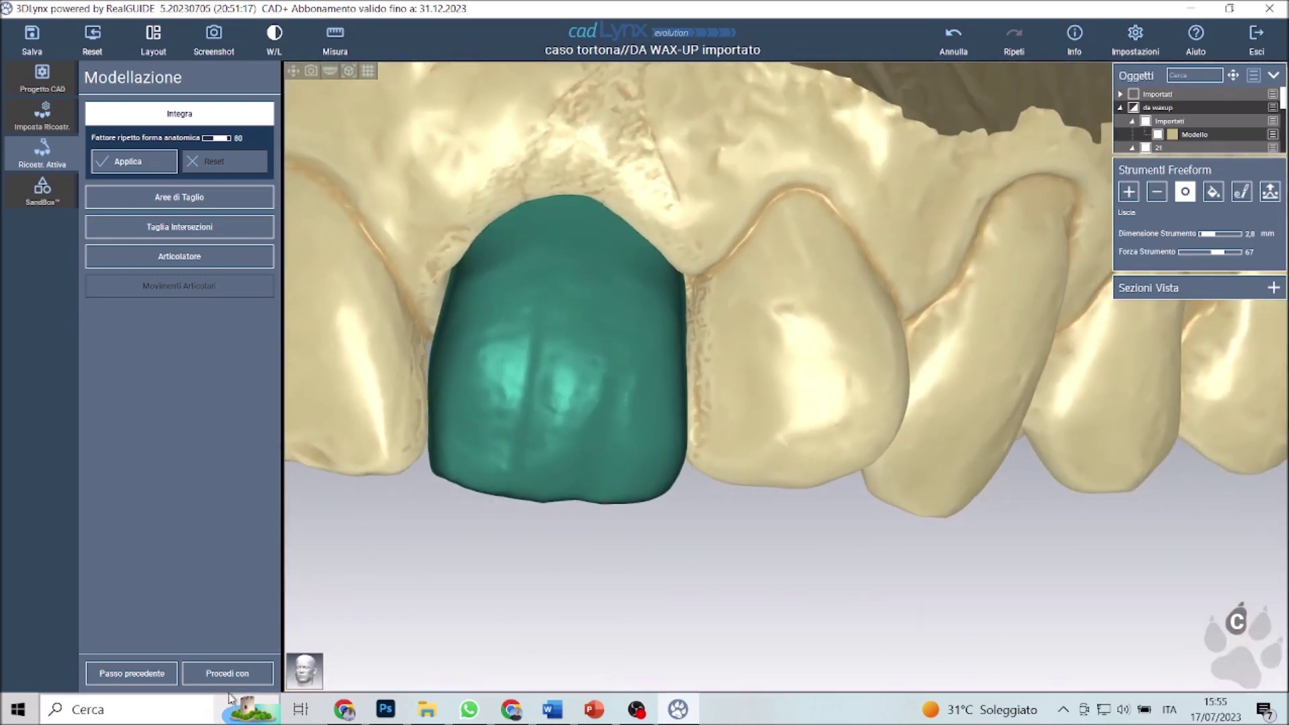
Apply the crown modelling changes and check the crown from palatal and frontal views.
click(144, 159)
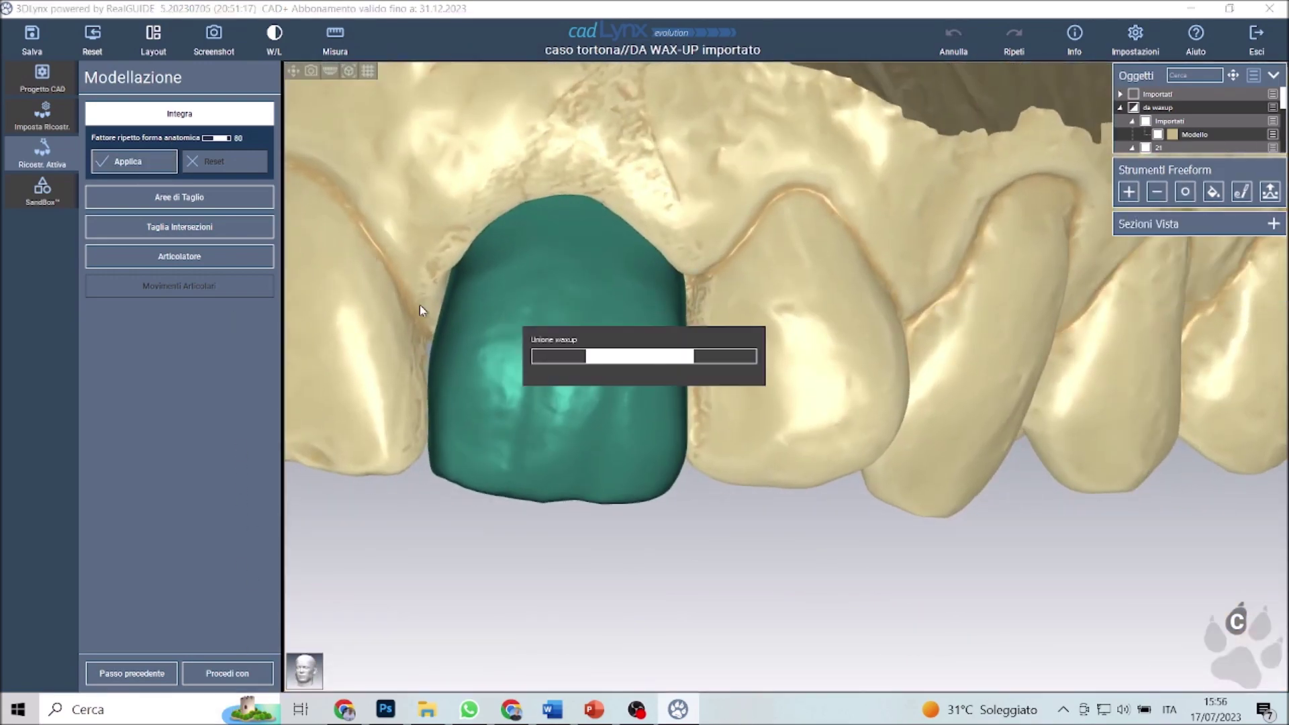
right_drag(569, 204, 570, 356)
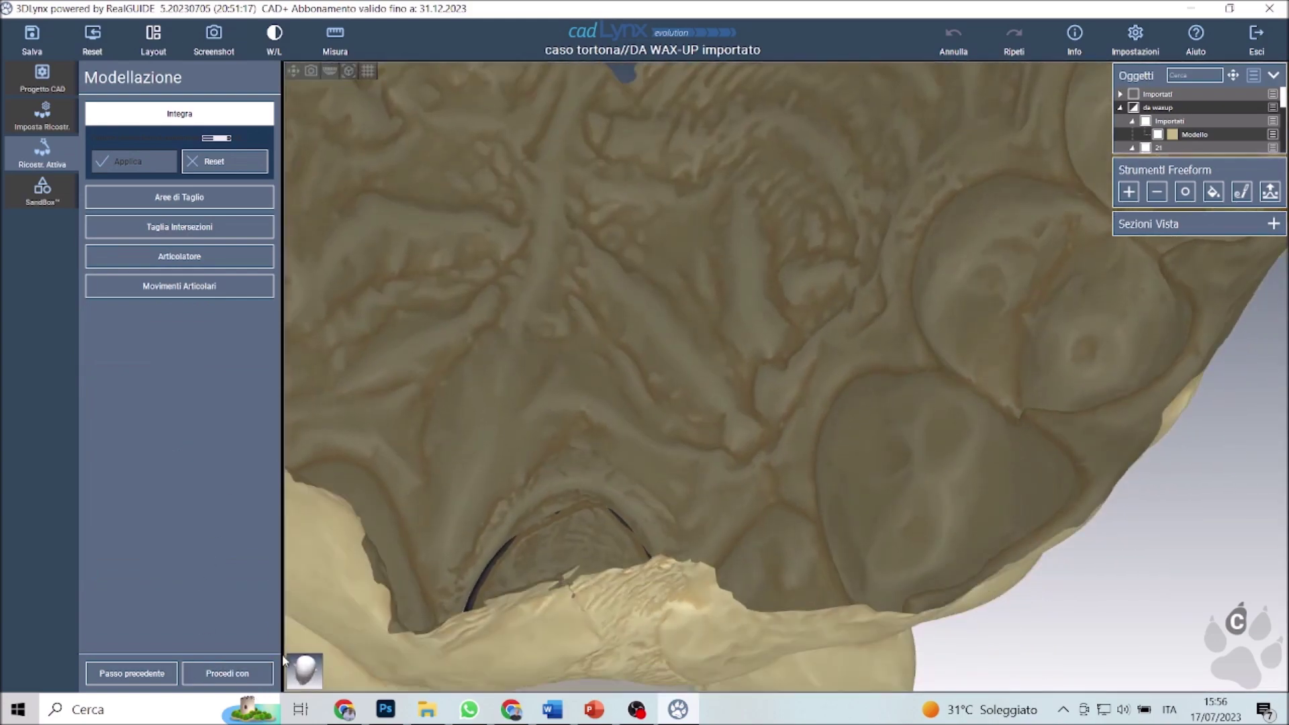
click(304, 669)
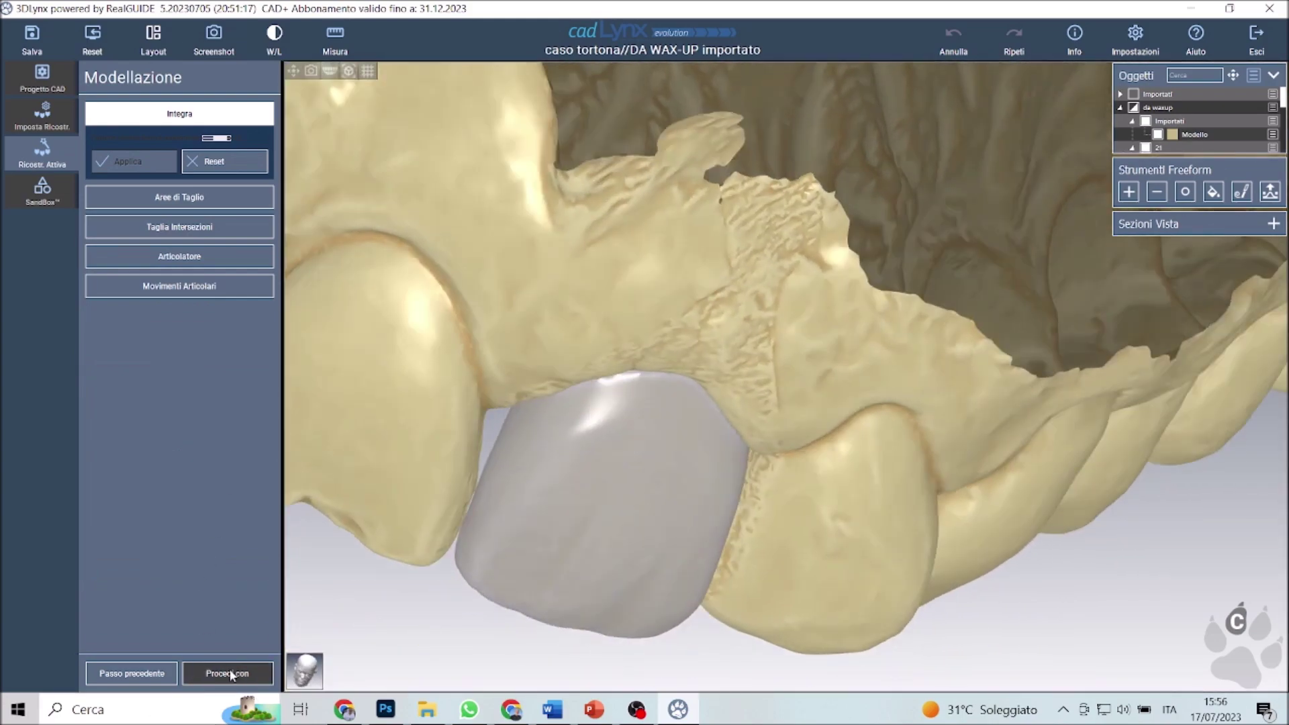
Proceed with Interamente Anatomica, confirm the Spessore Minimo prompt, and load Modellazione Free Form.
click(228, 672)
click(407, 674)
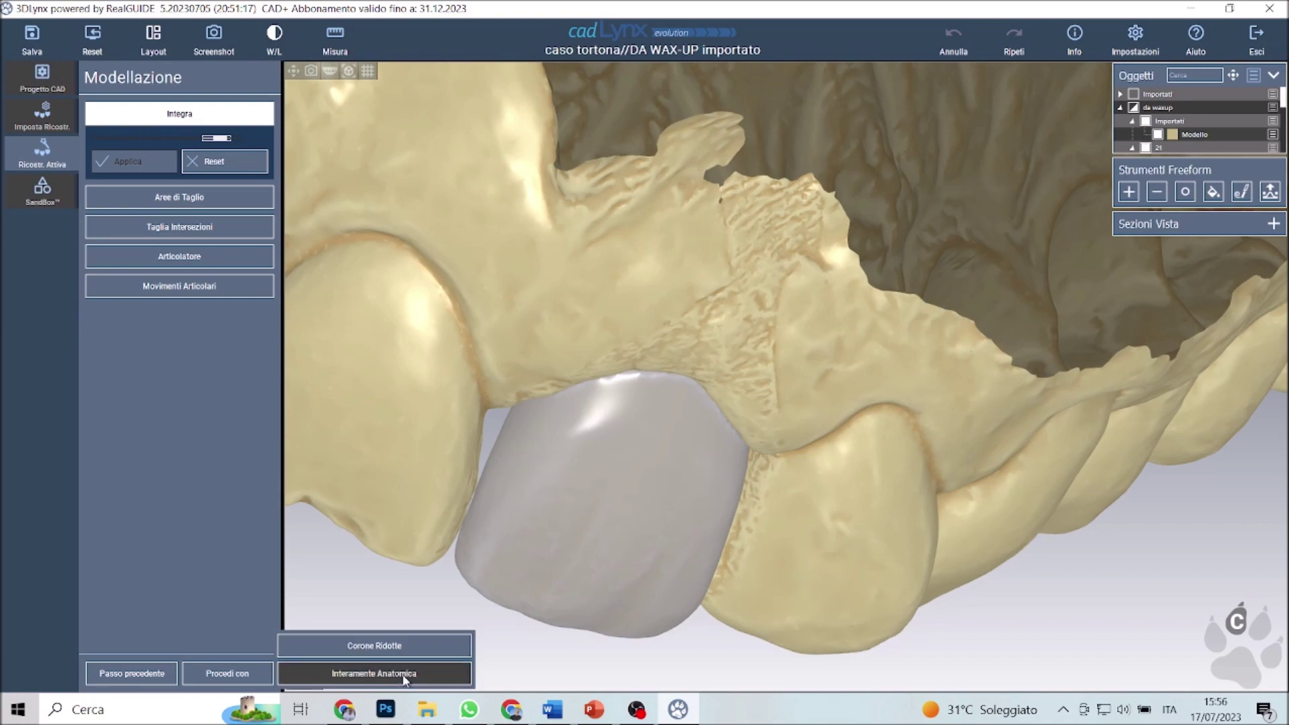
click(602, 395)
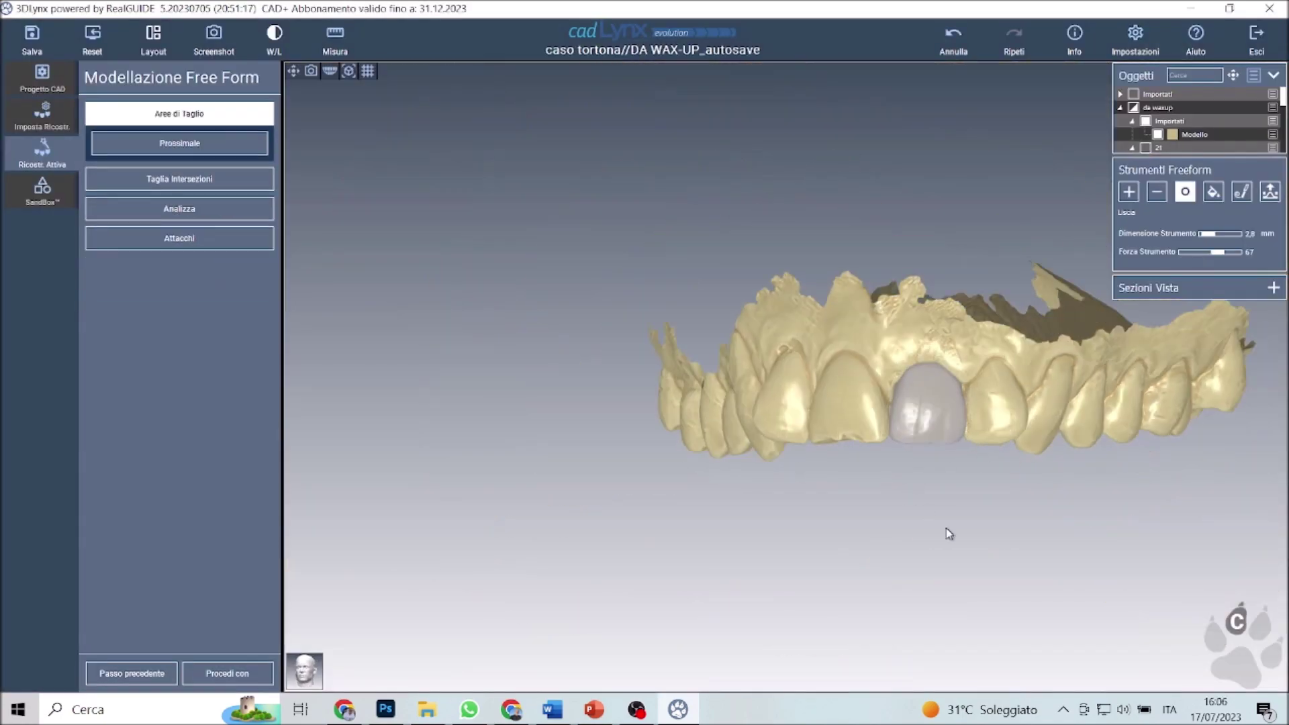
mouse_move(949, 533)
right_down()
mouse_move(970, 547)
mouse_move(654, 426)
right_up()
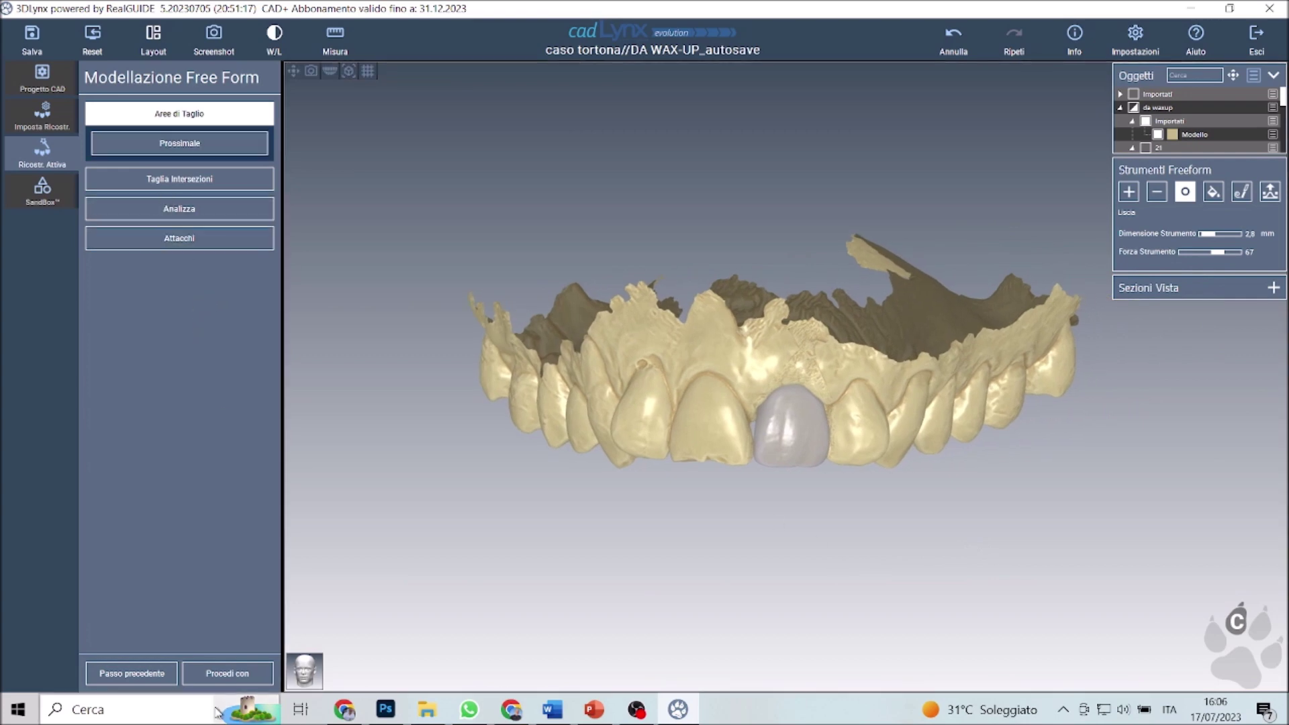
Finalize the work, save it as project 'DA WAX-UP_digitale', and exit to the project manager.
click(245, 674)
click(391, 675)
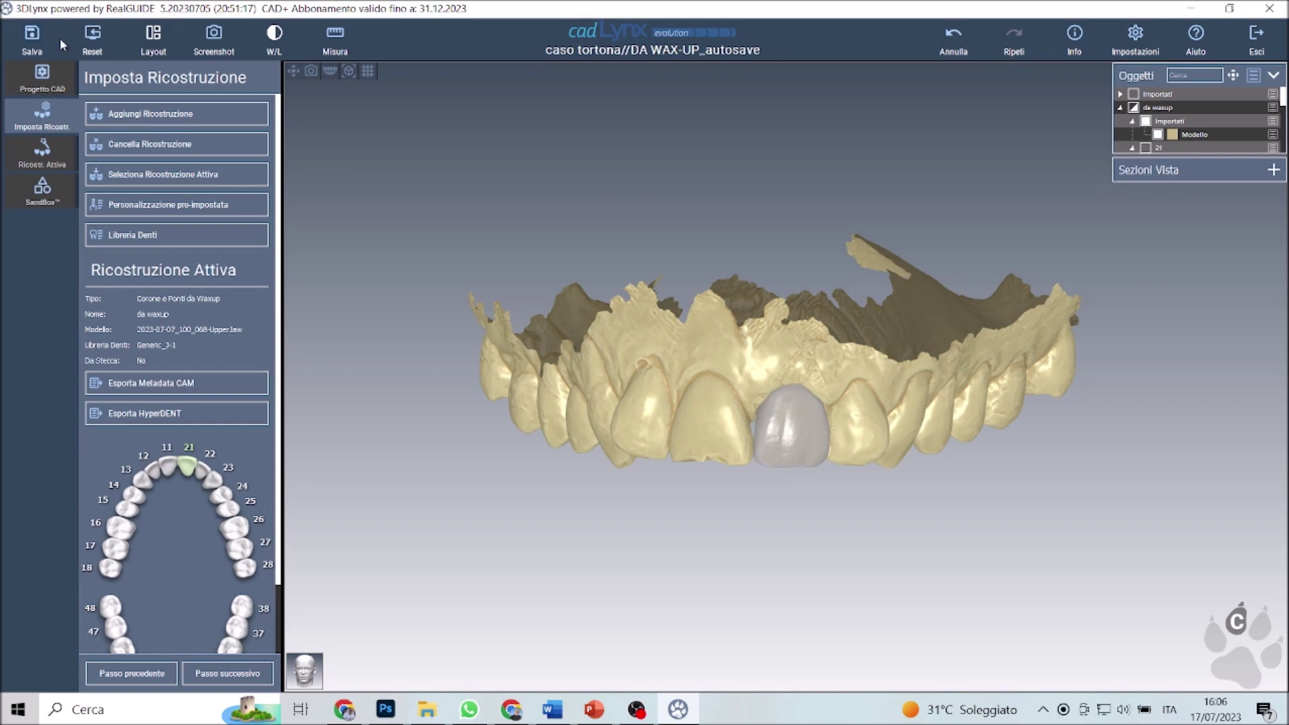
click(37, 35)
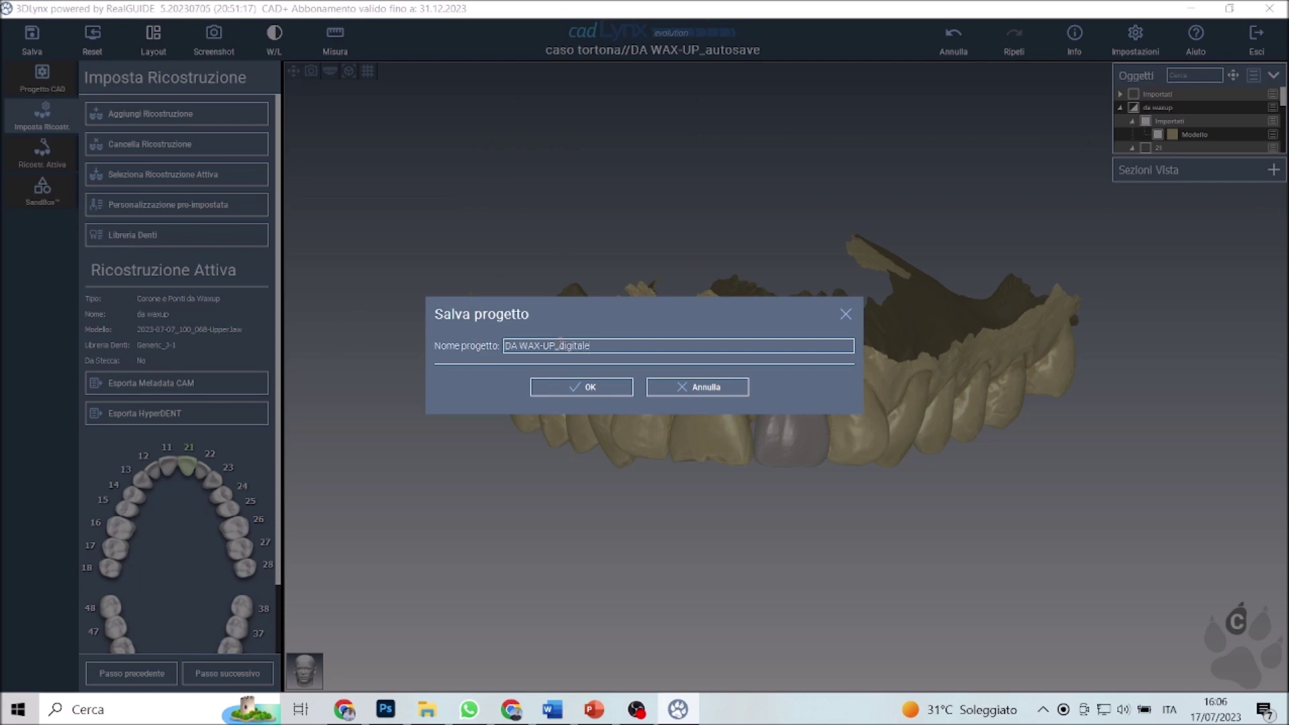
click(550, 380)
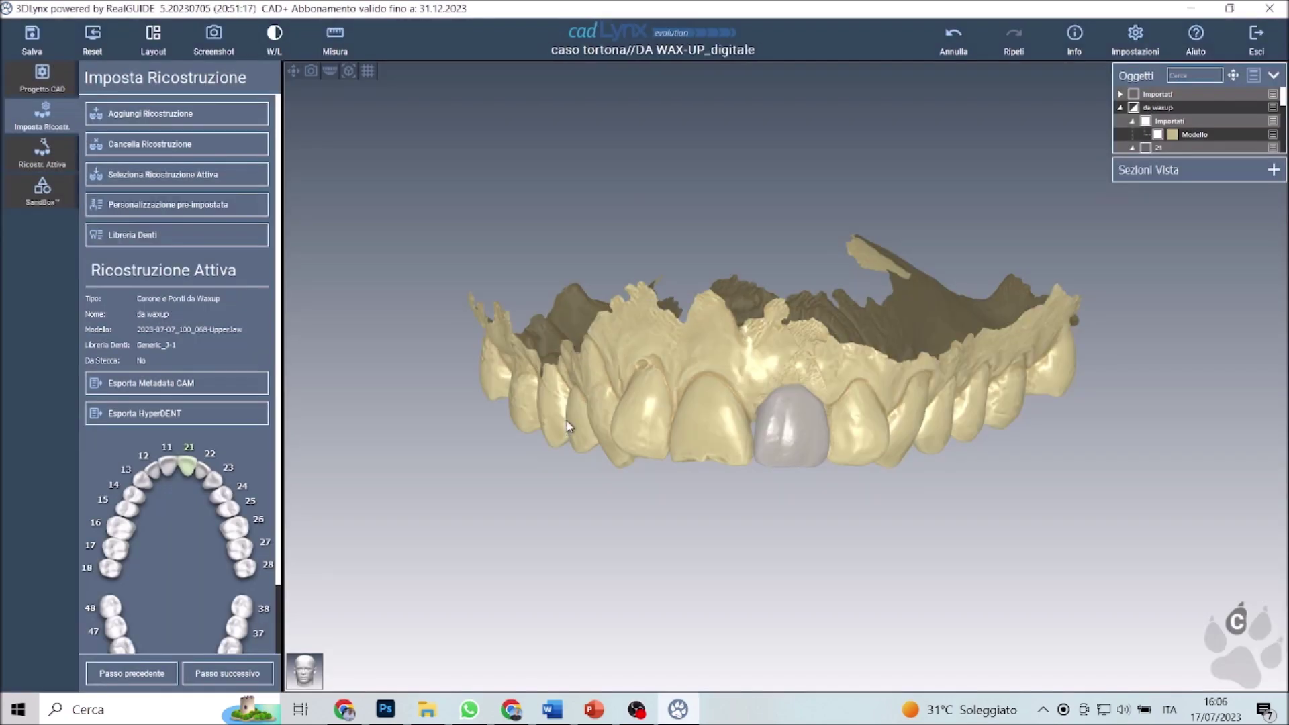
click(1256, 39)
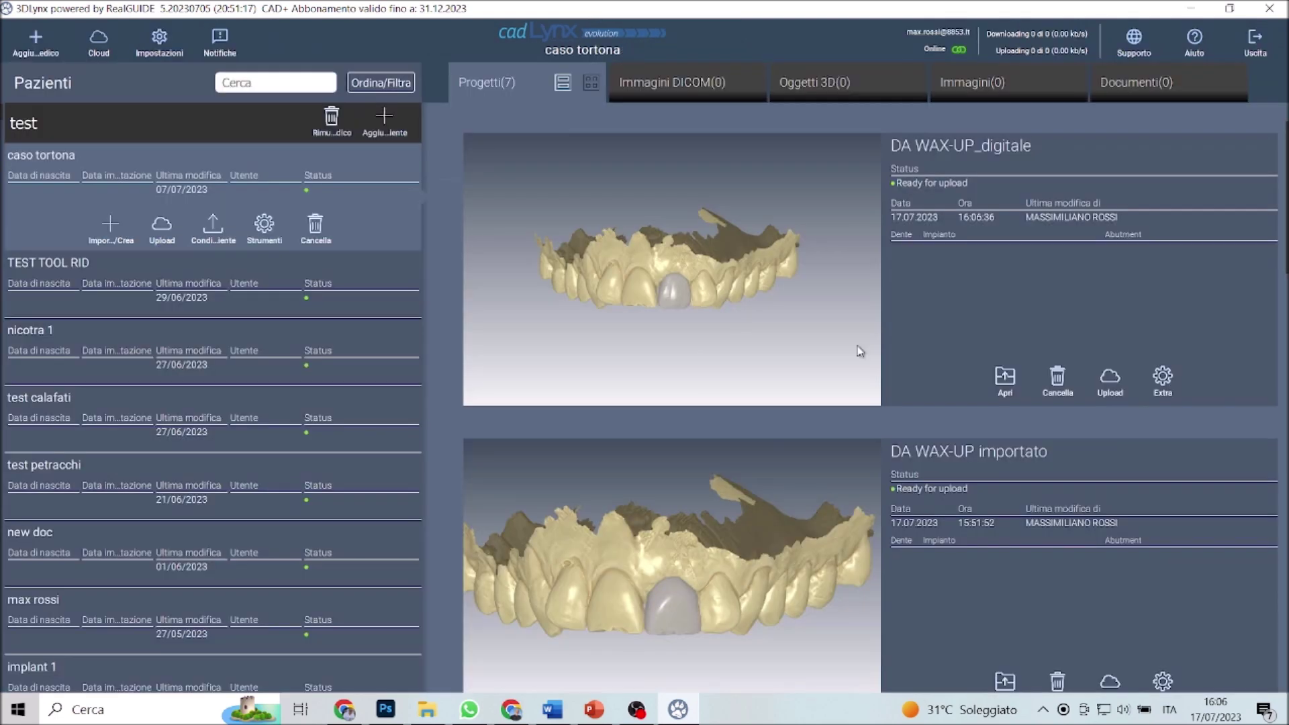